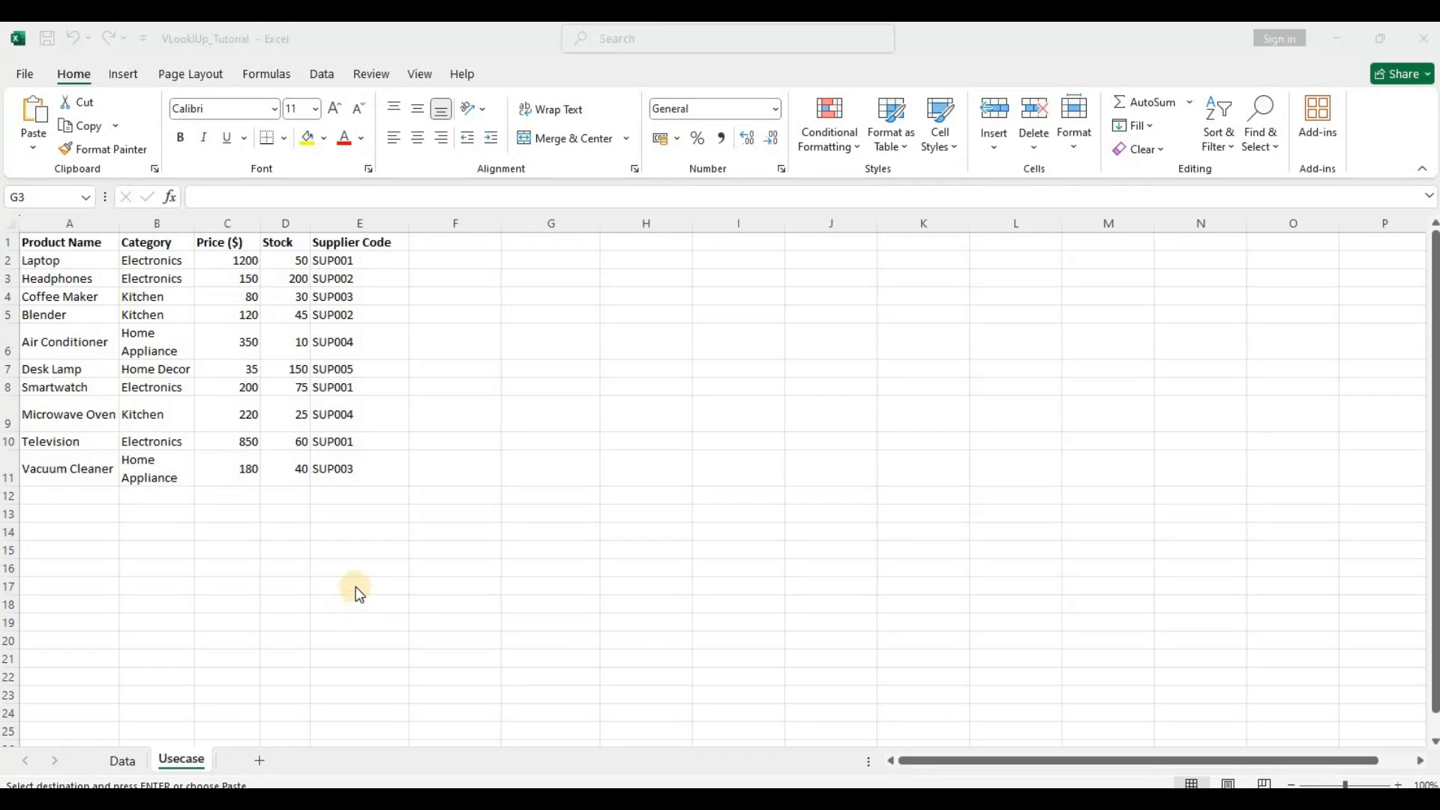
click(94, 313)
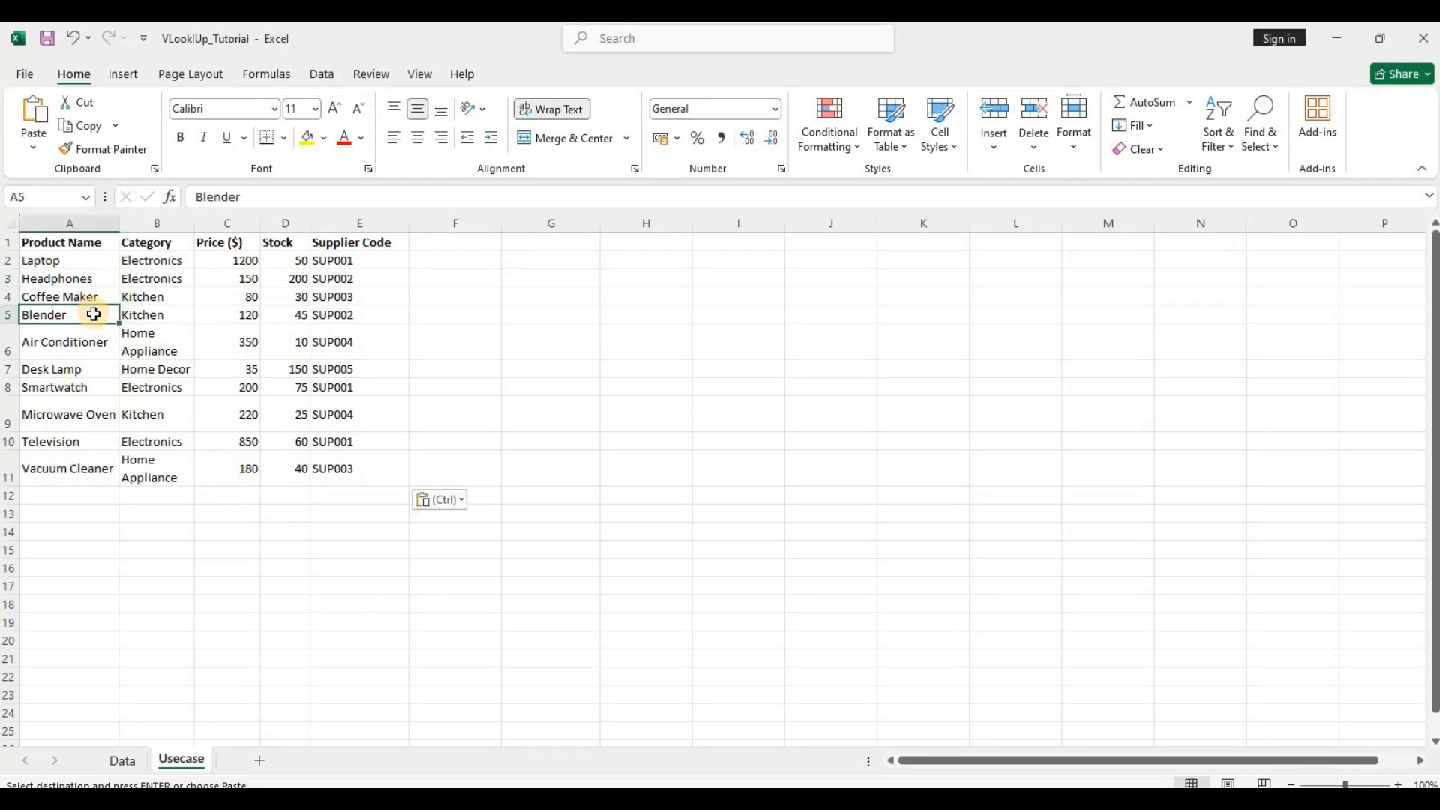
click(240, 321)
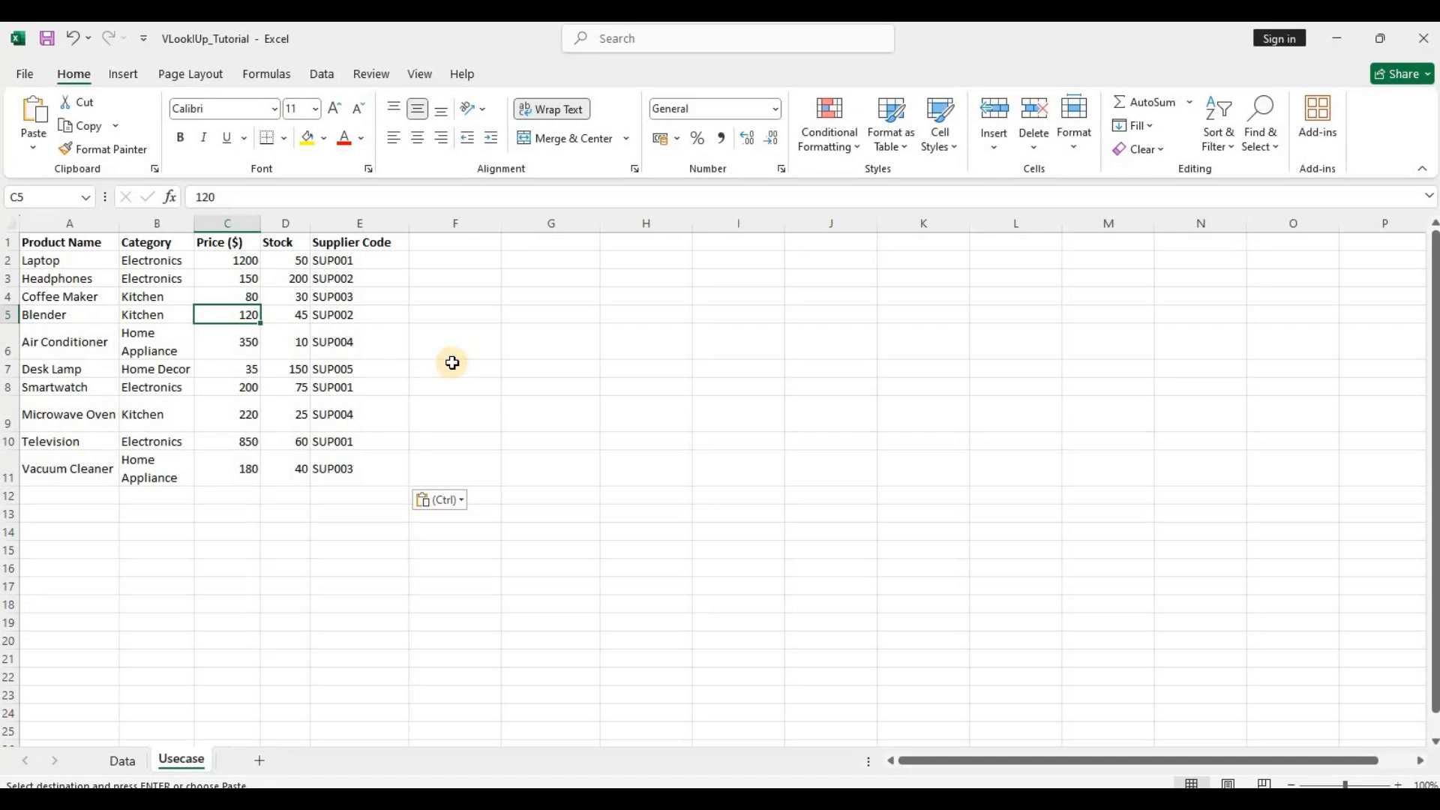
click(98, 264)
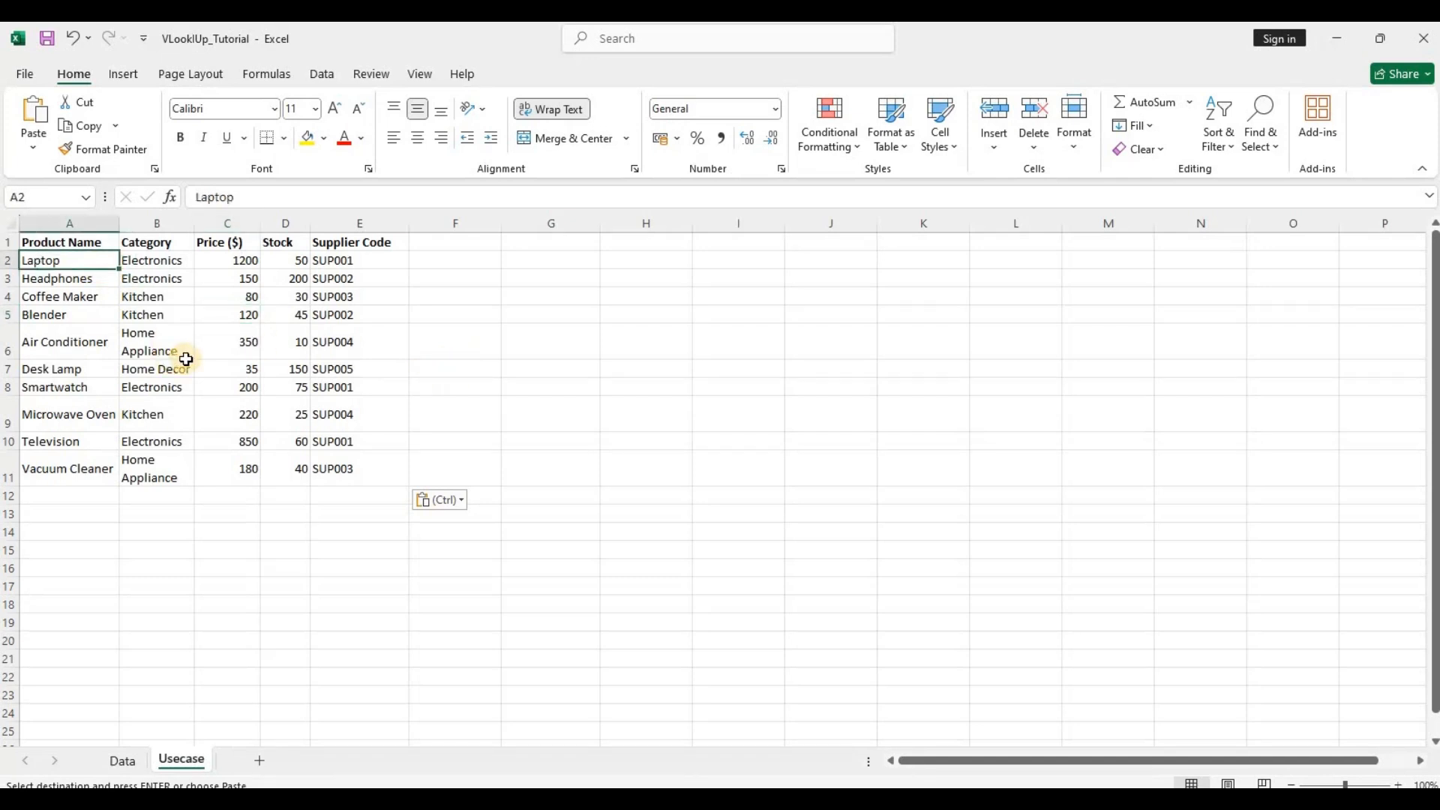
Step: Enter the product names Laptop, Television and Blender in cells H2 to H4
click(610, 259)
text(Lapt)
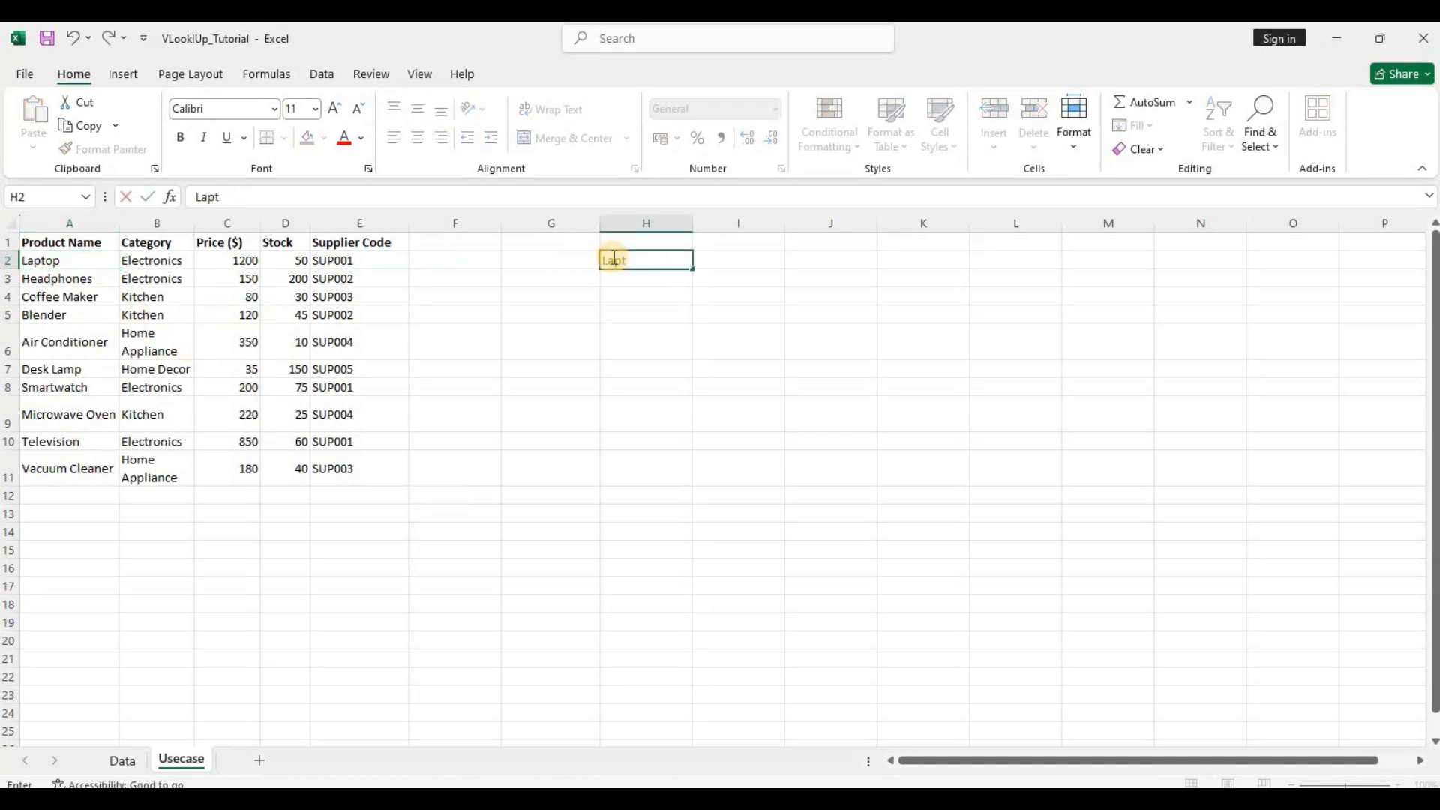
text(op)
key(Return)
text(Television)
key(Return)
text(Blender)
key(Return)
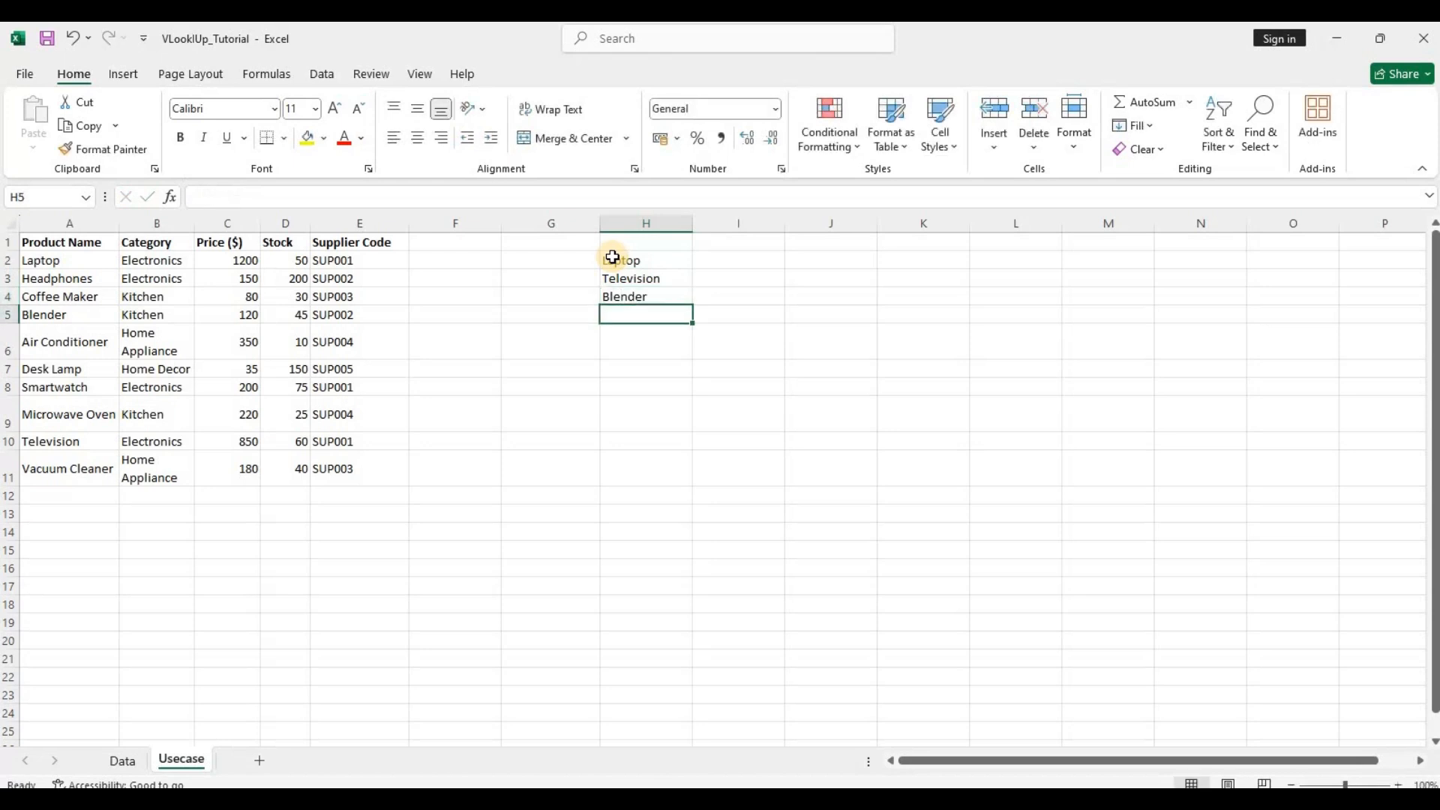
Step: Convert the product data in A1:E11 into a table with headers
click(172, 274)
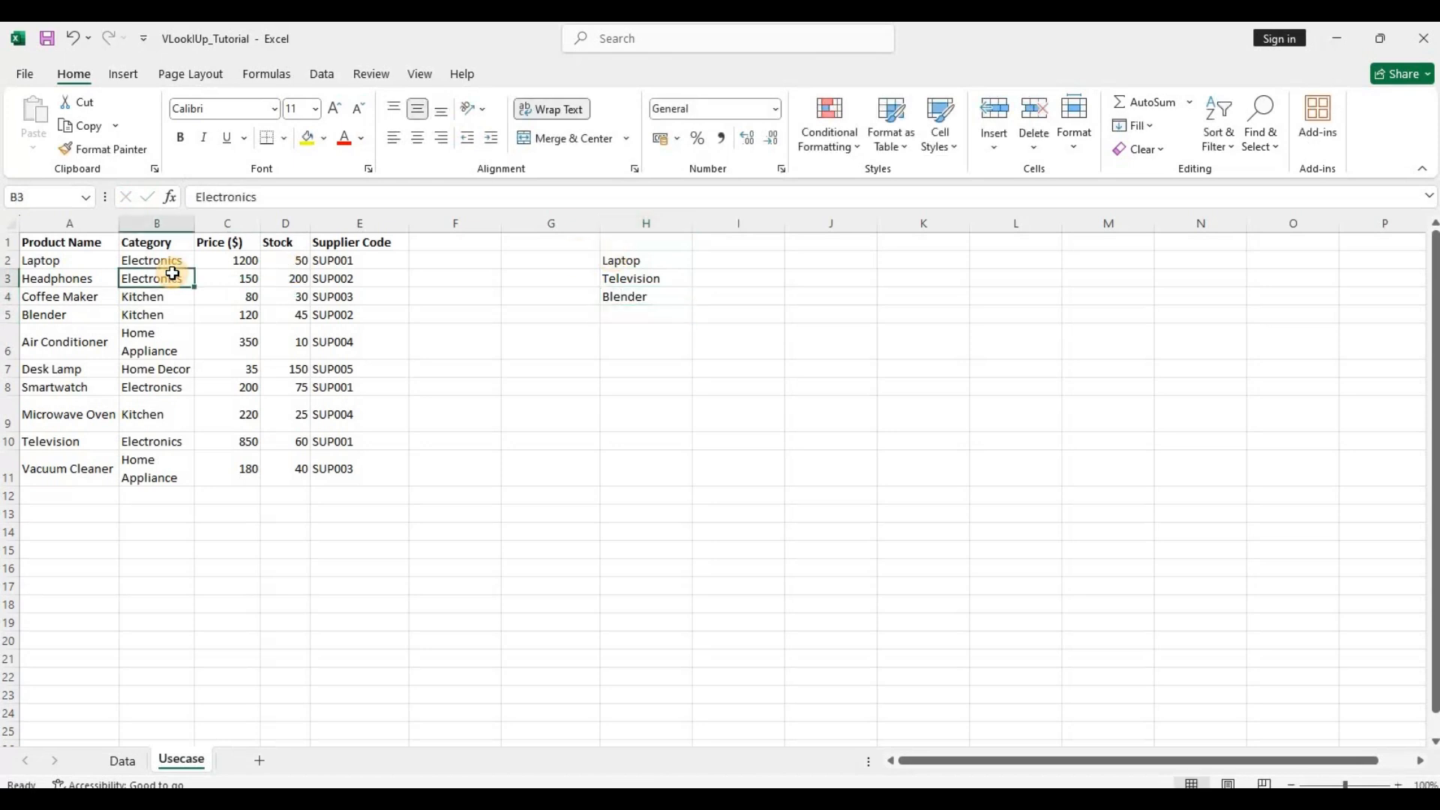
click(129, 72)
click(165, 120)
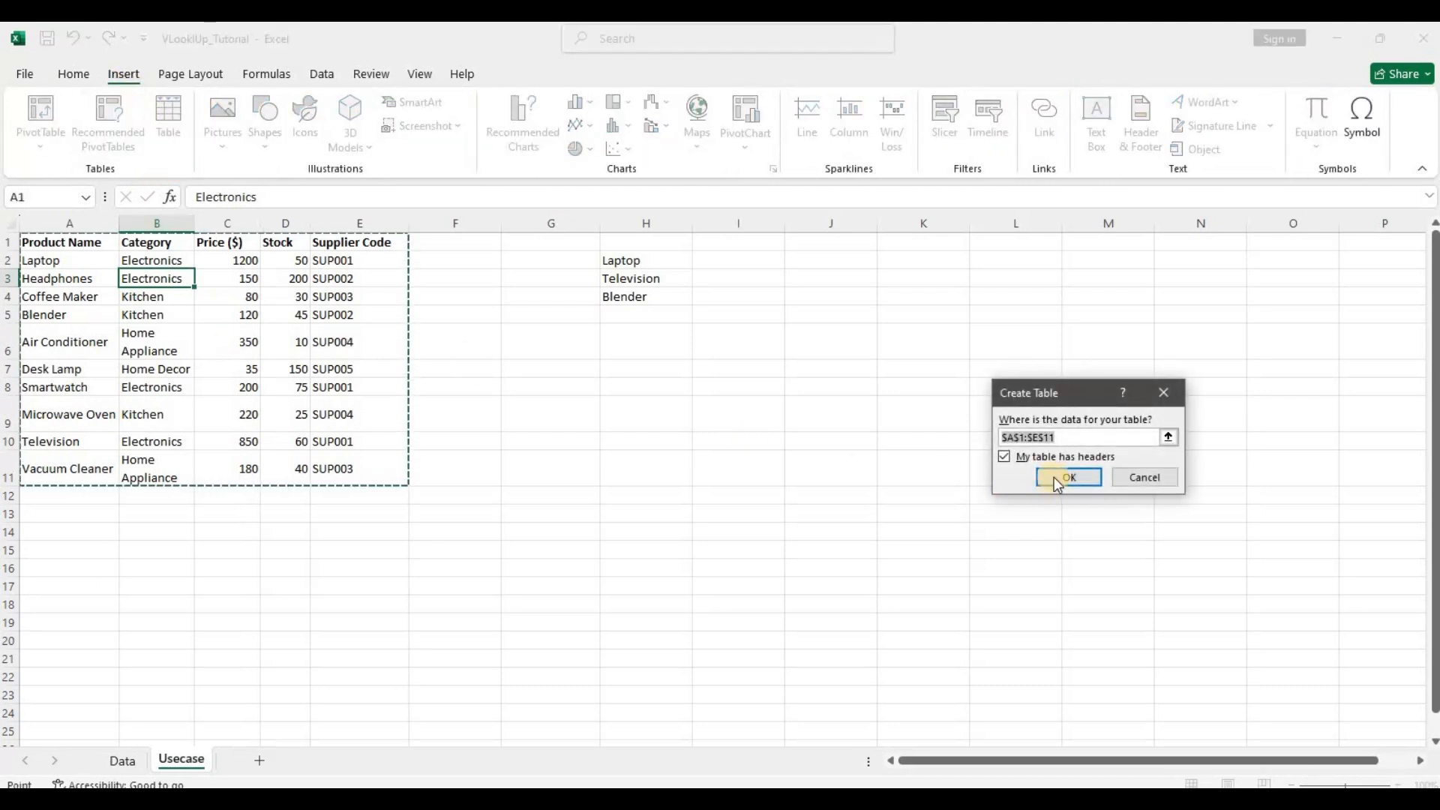
click(1069, 476)
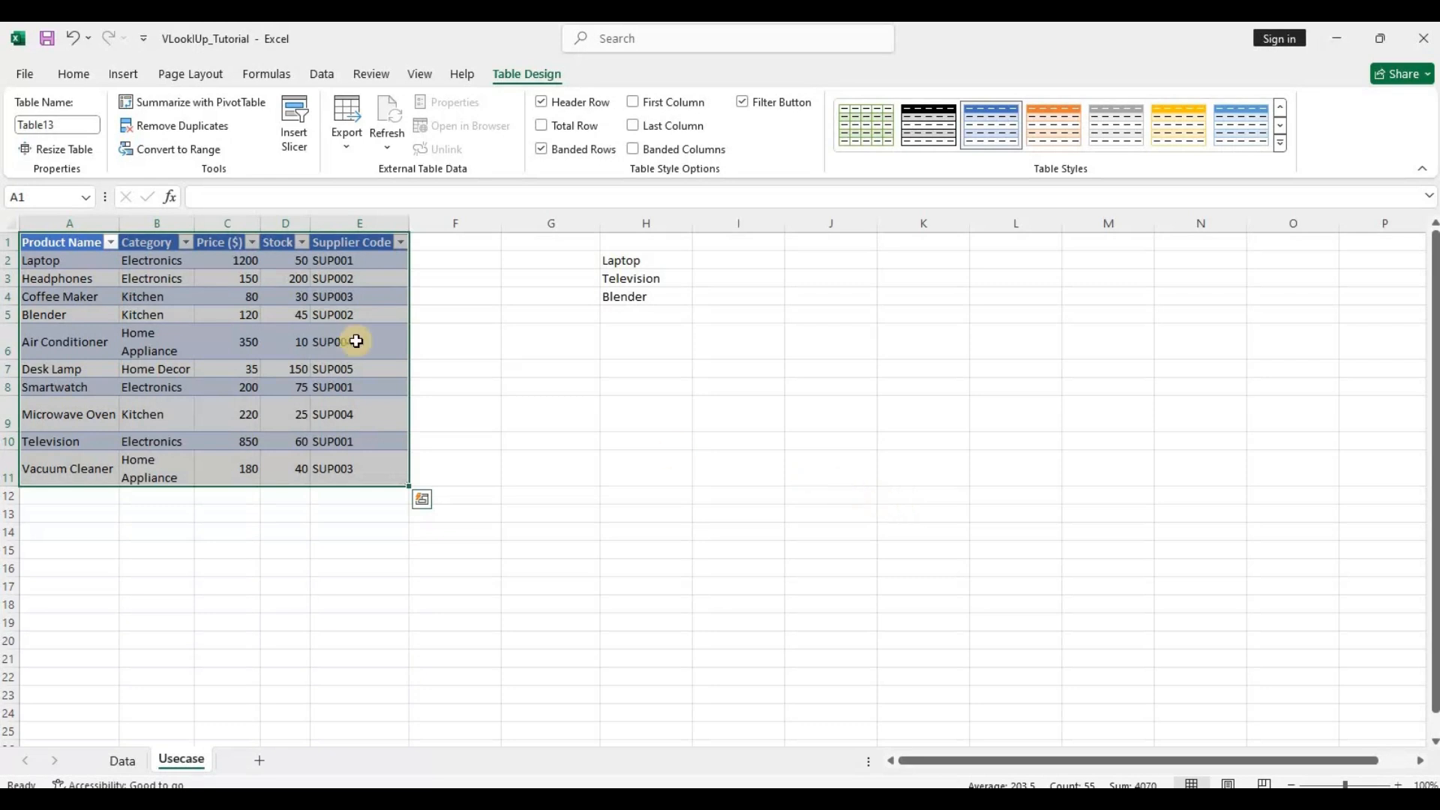
Step: Begin a VLOOKUP formula in I2 with H2 as the lookup value
click(718, 264)
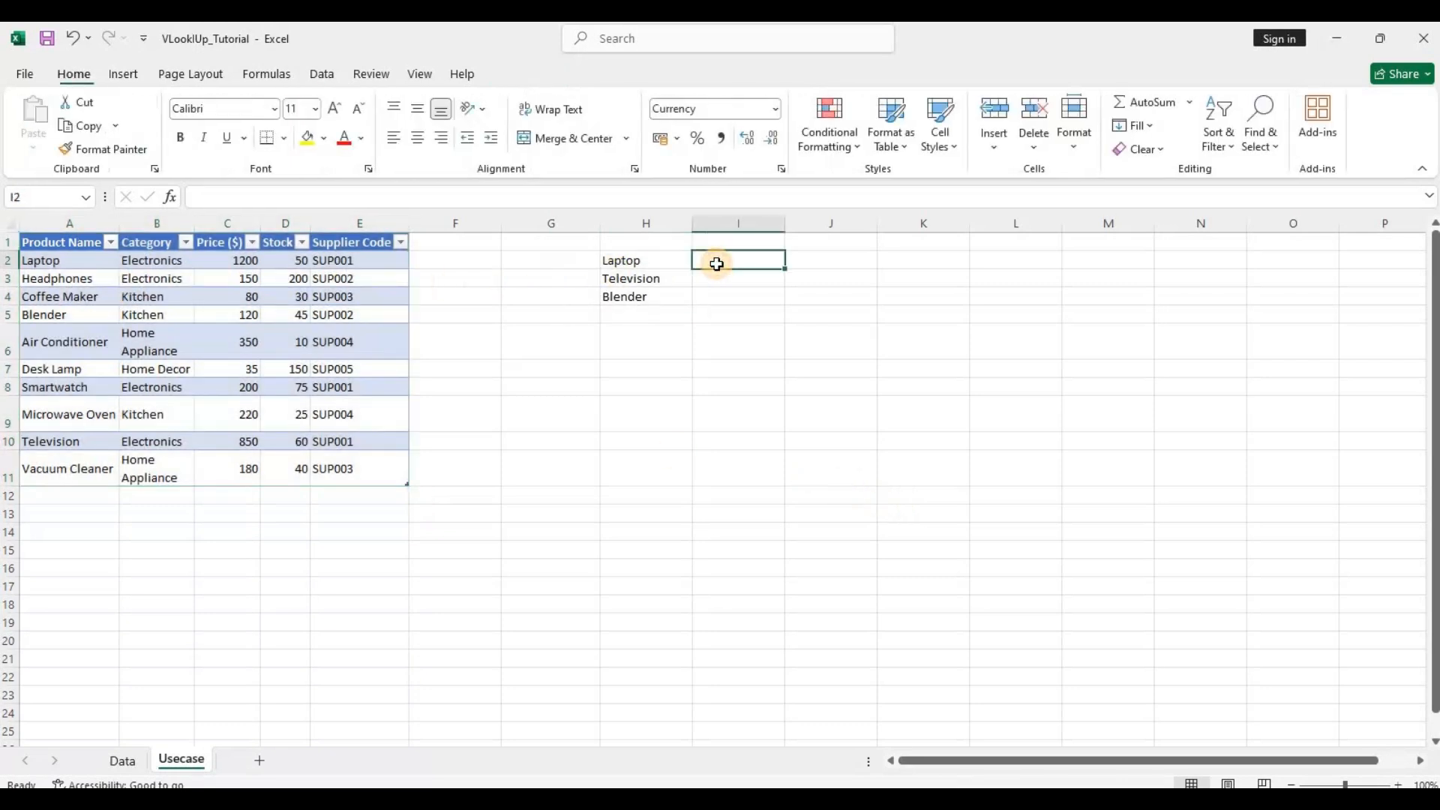
text(=VI)
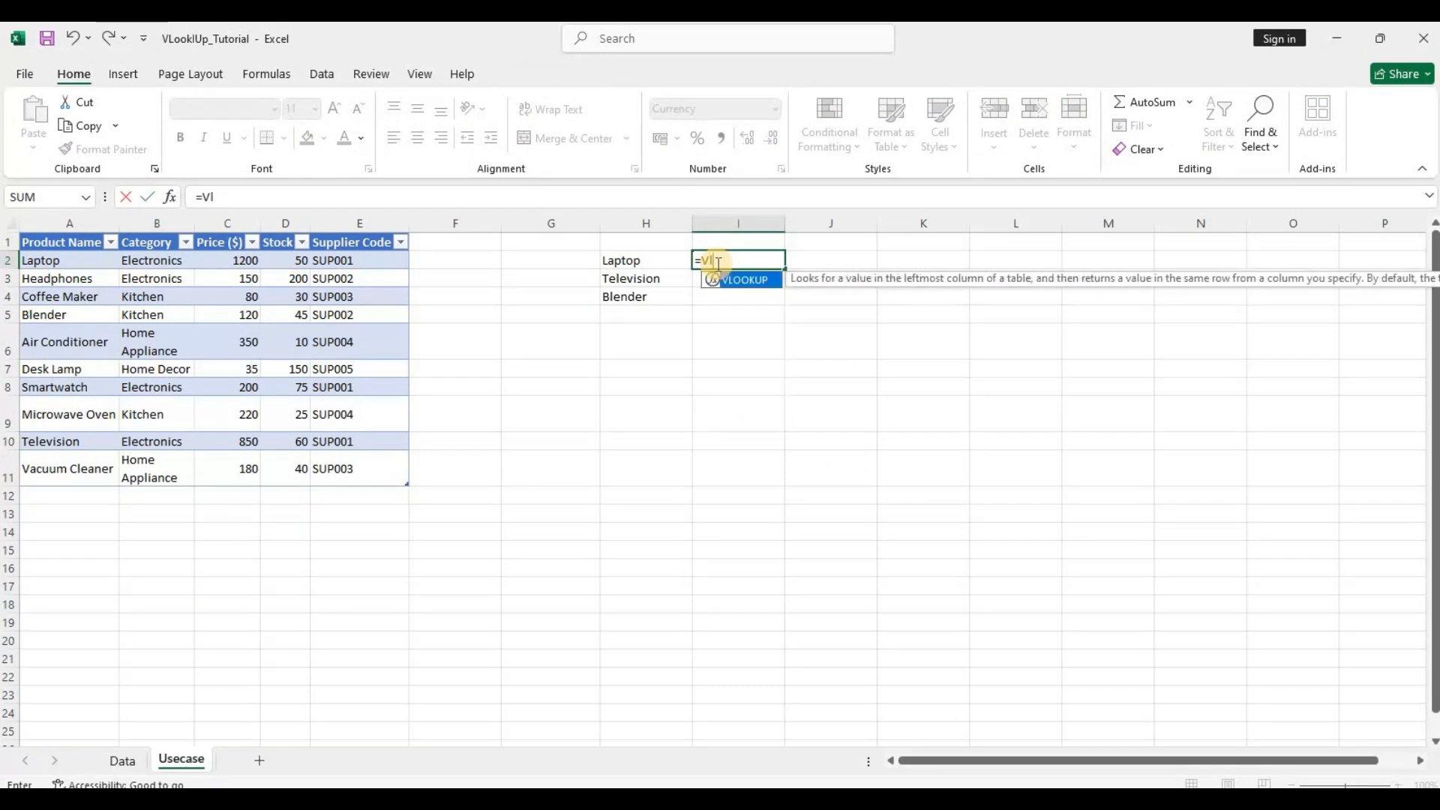
key(Tab)
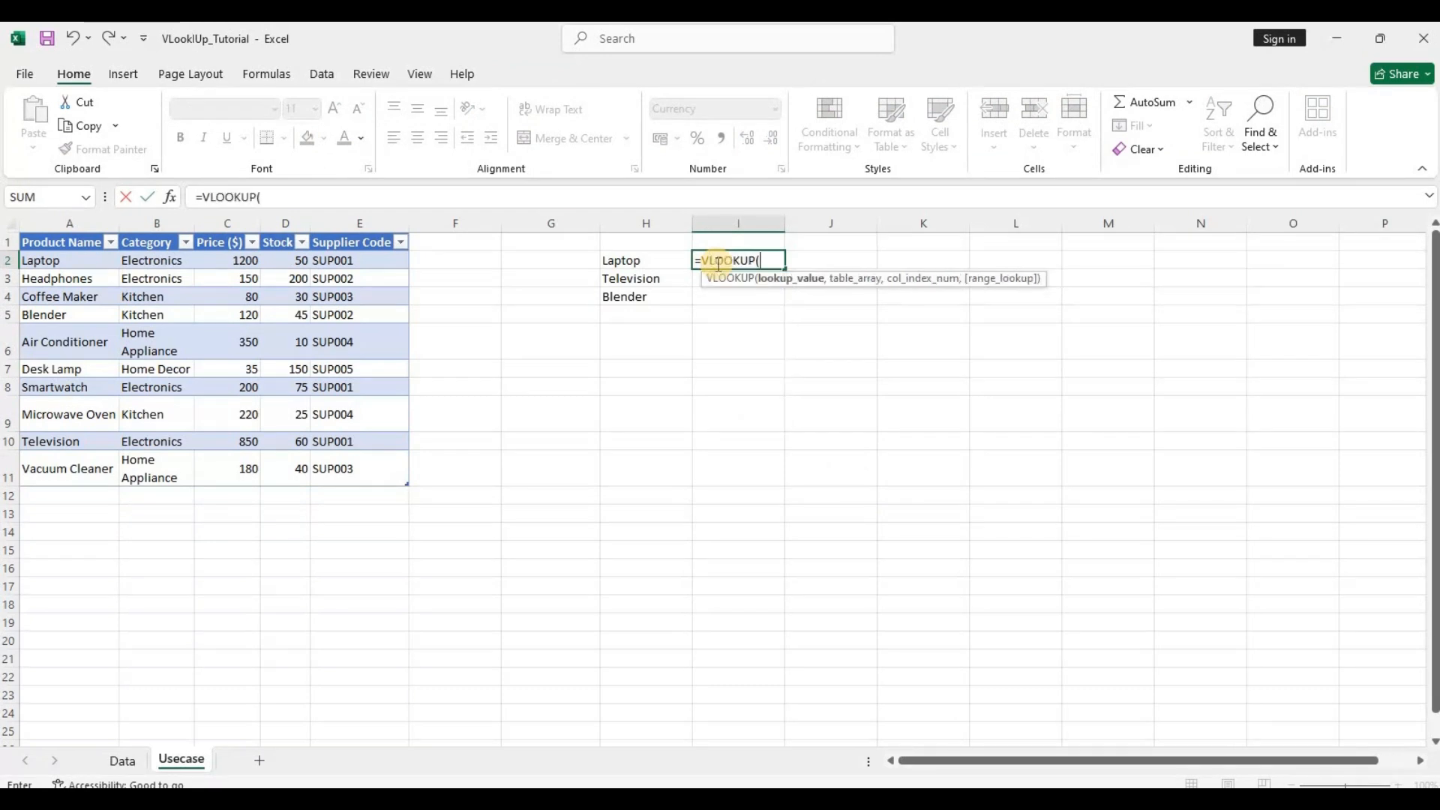
key(Left)
text(,)
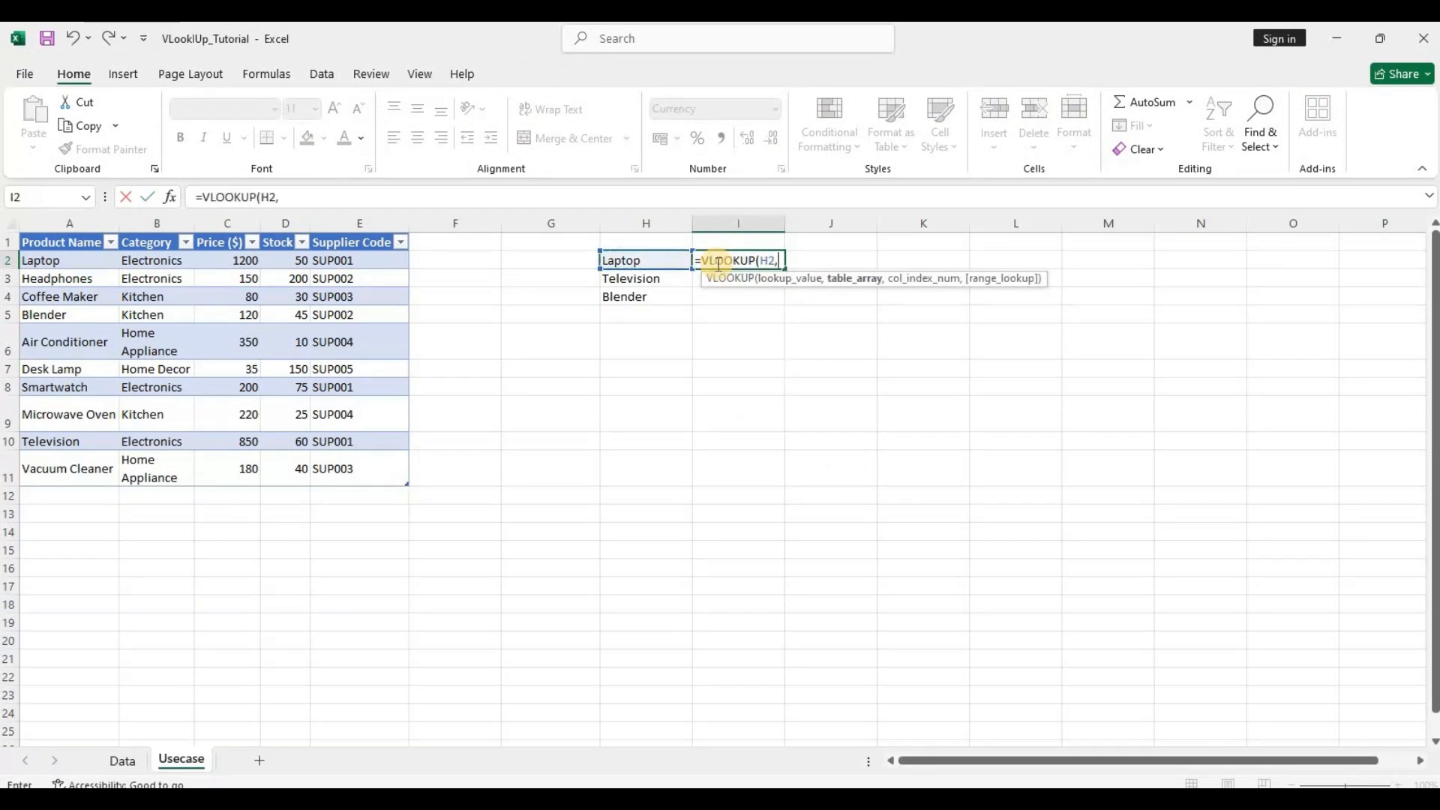
Step: Use the entire product table, including its header row, as the table array of the VLOOKUP formula
key(ctrl+Left)
key(ctrl+Left)
key(ctrl+Left)
key(Up)
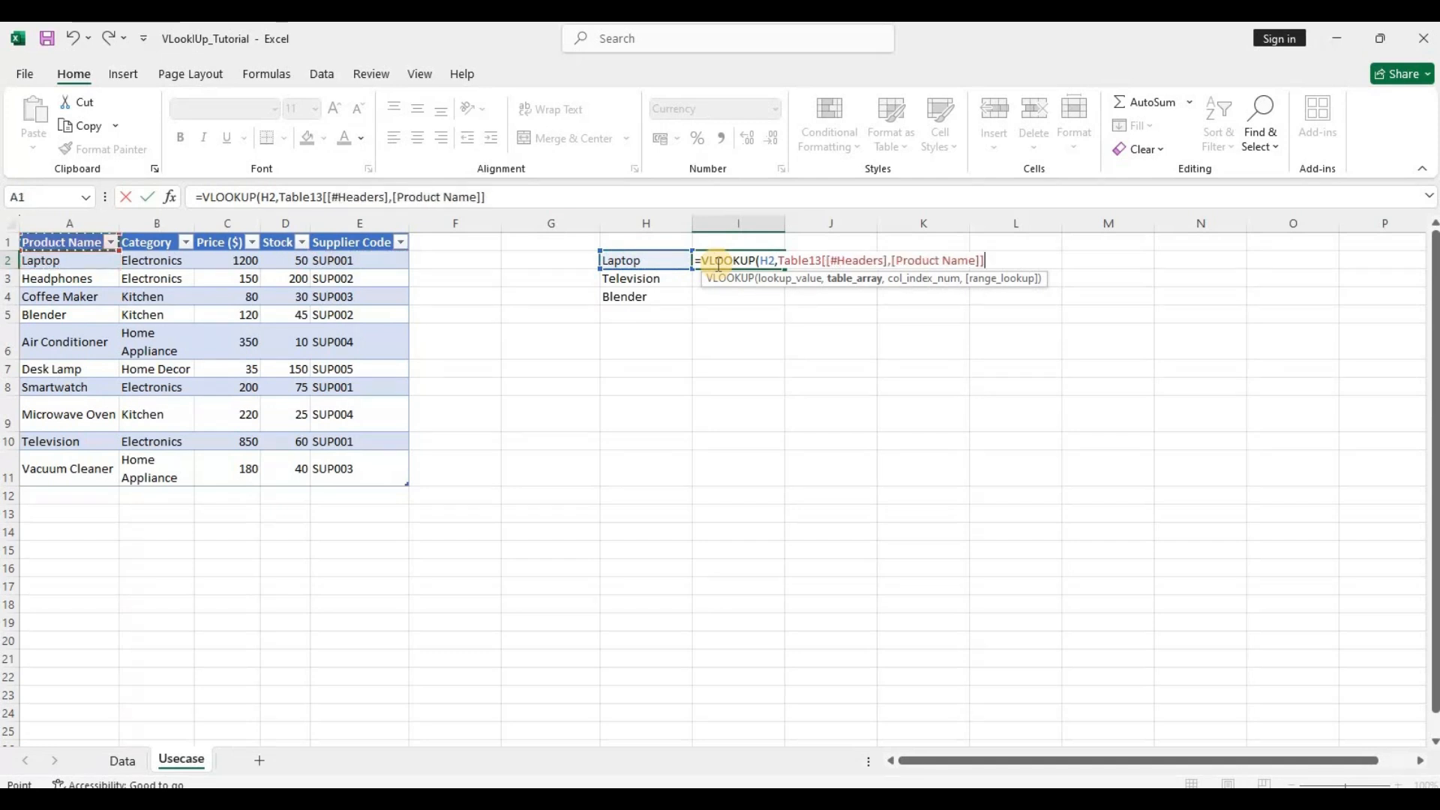
key(ctrl+shift+Right)
key(ctrl+shift+Down)
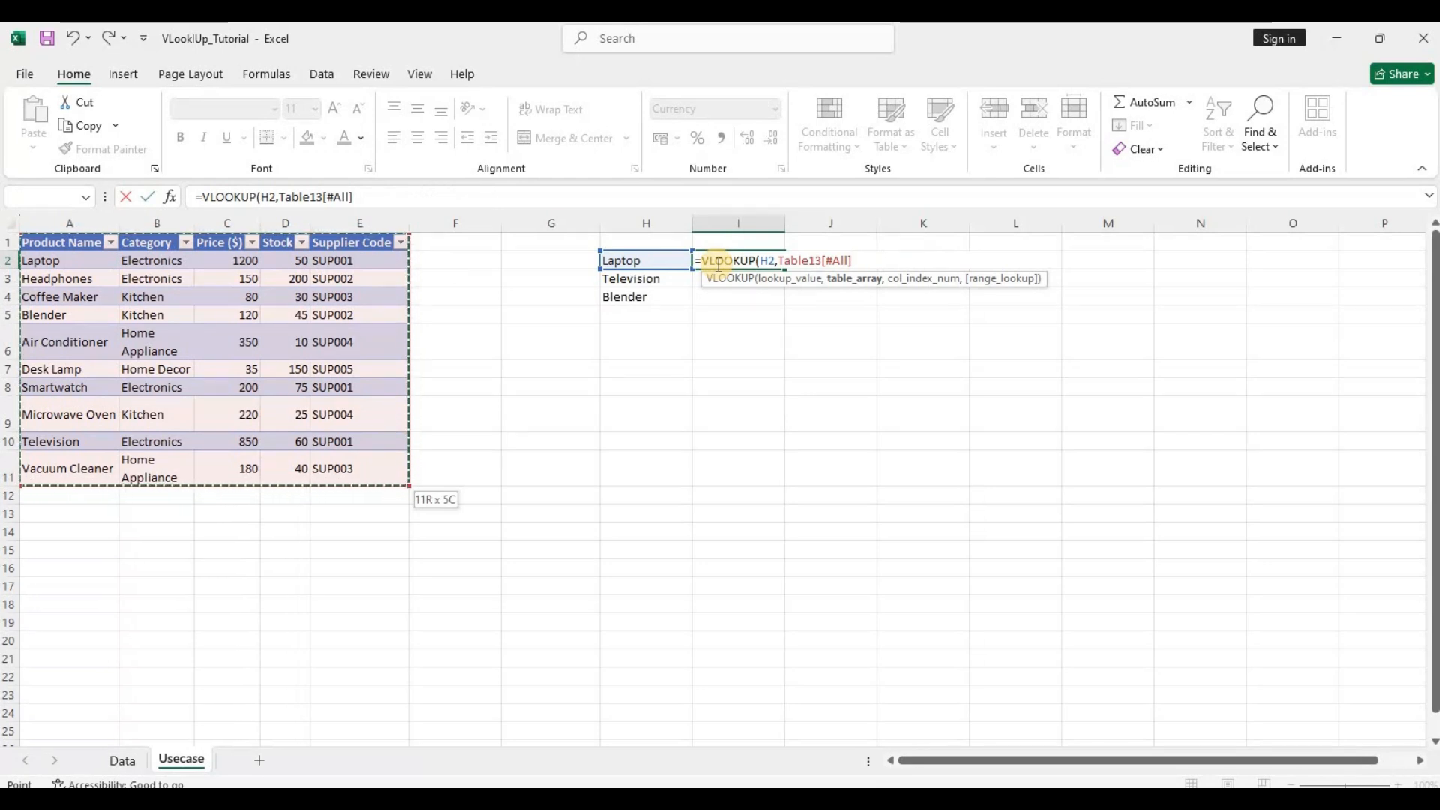
text(,)
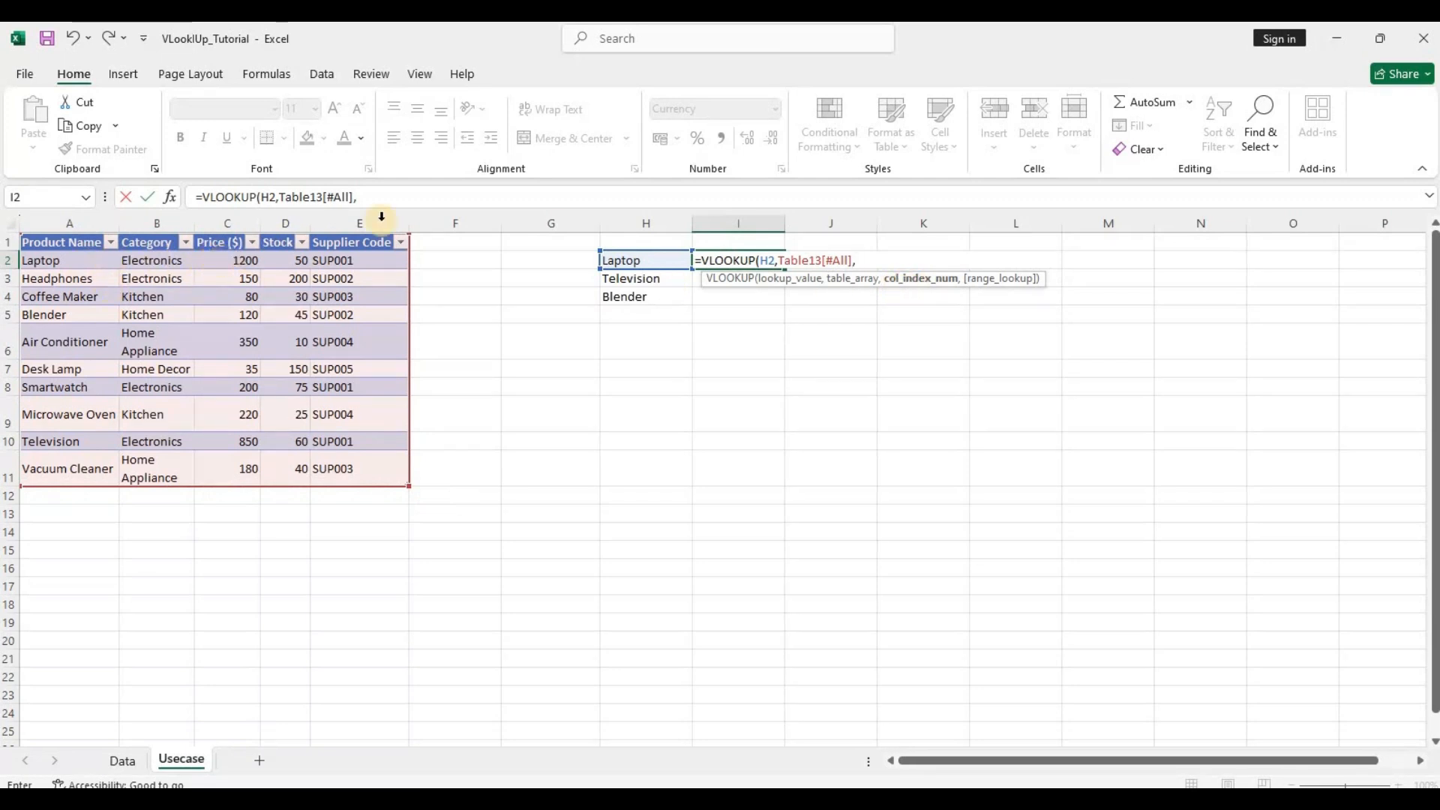
Step: Complete the VLOOKUP formula with column index 3 and FALSE for an exact match
click(397, 198)
text(3,)
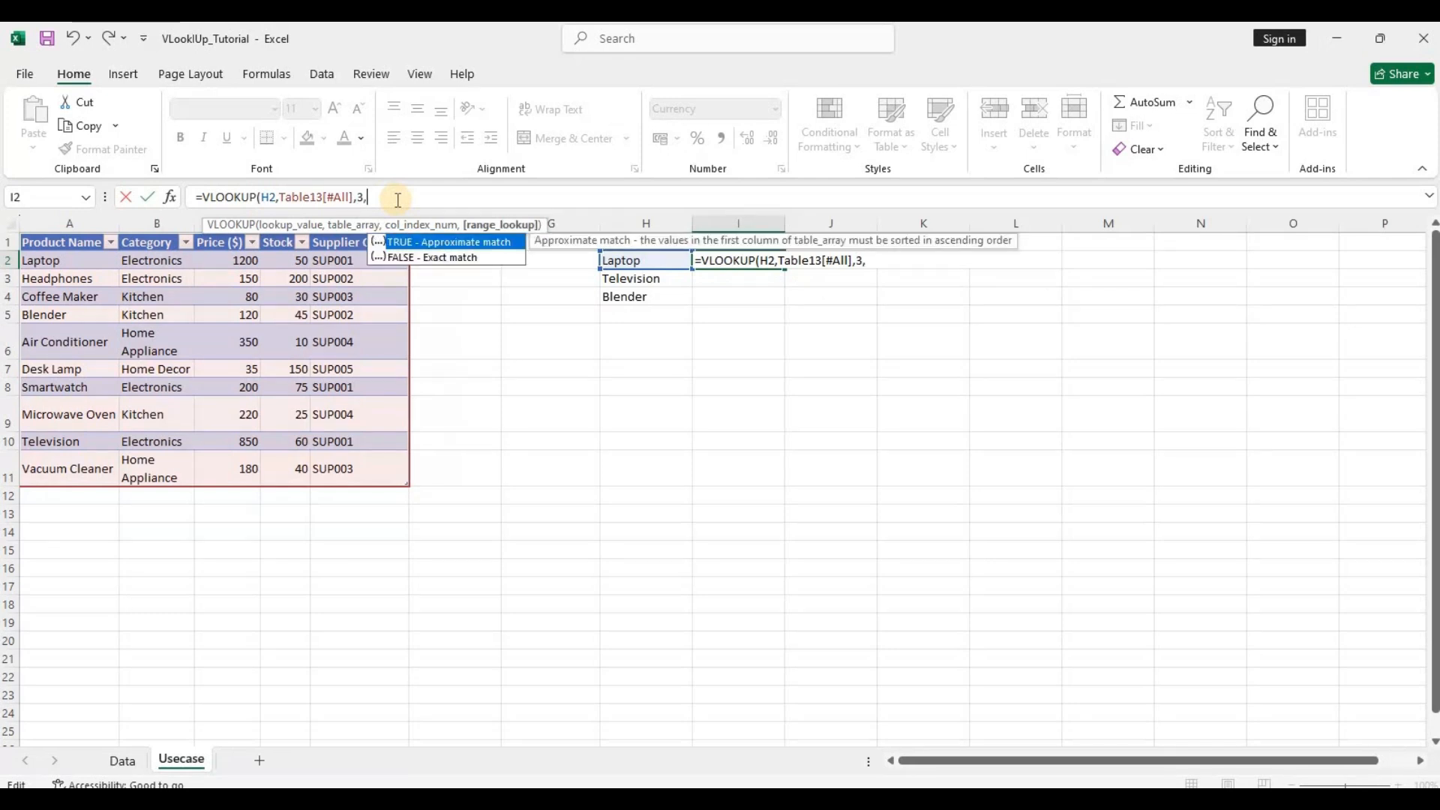
key(Down)
key(Tab)
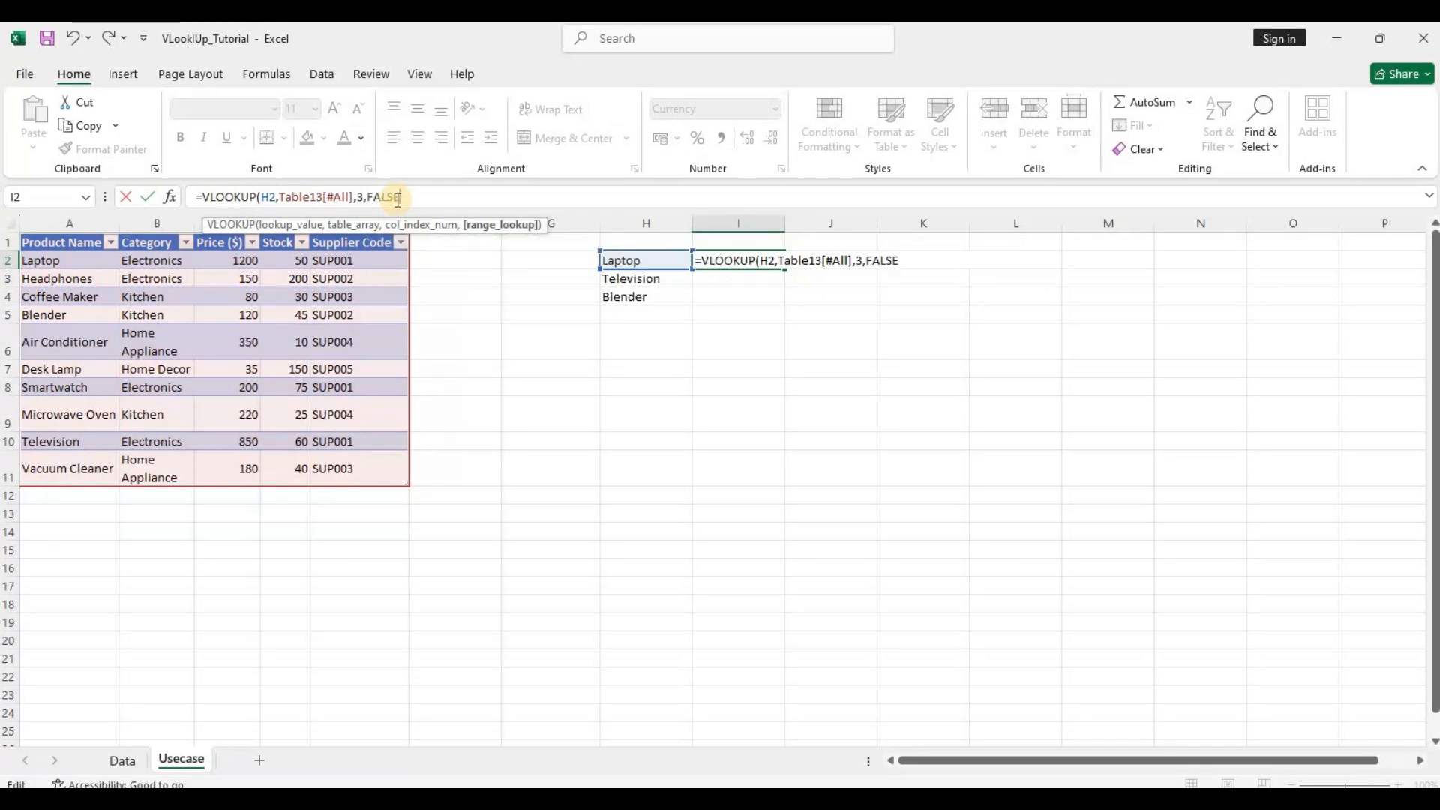
text())
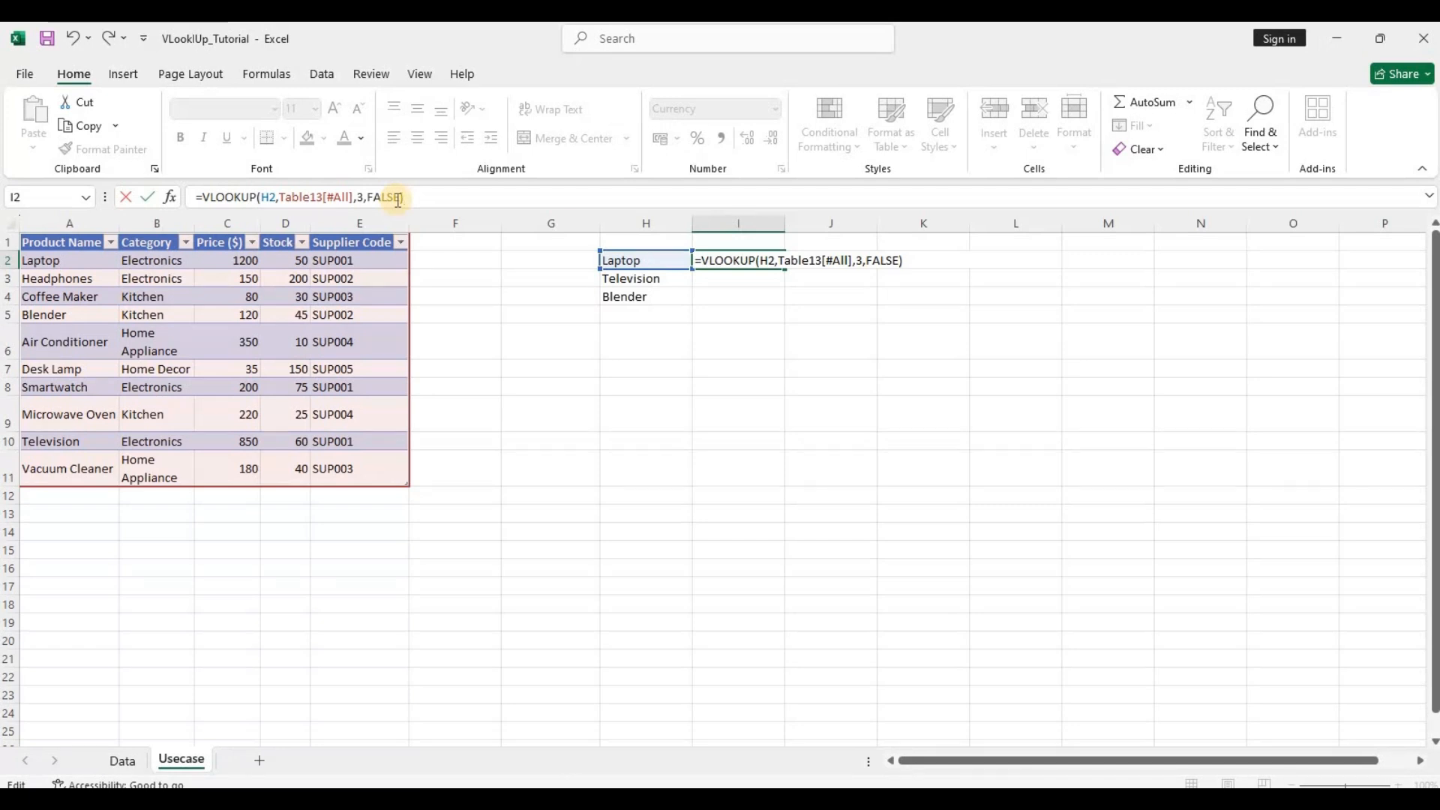
key(Return)
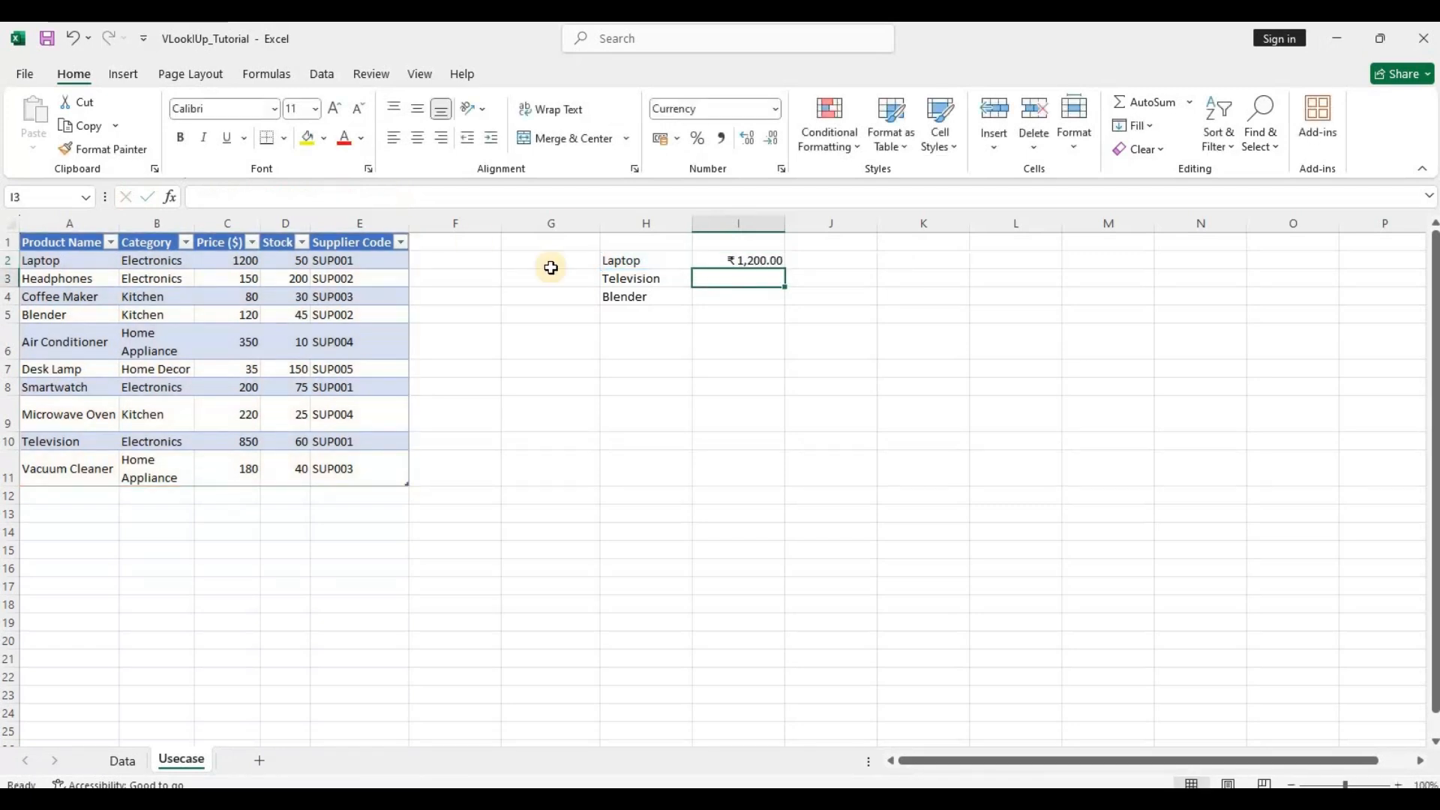
Step: Fill the price lookup formula from I2 down to I4 and check Television and Blender in the product table
click(784, 264)
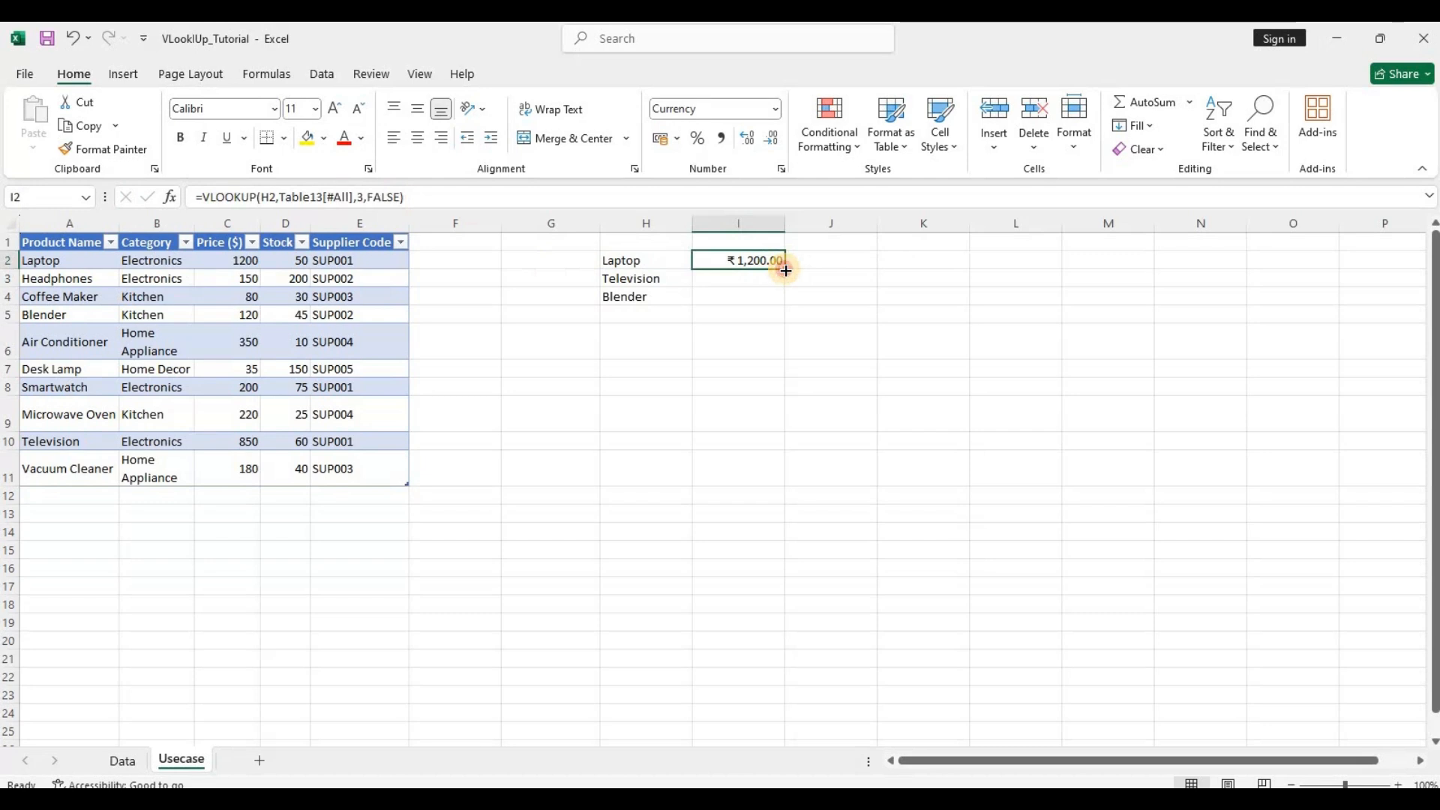
double_click(785, 269)
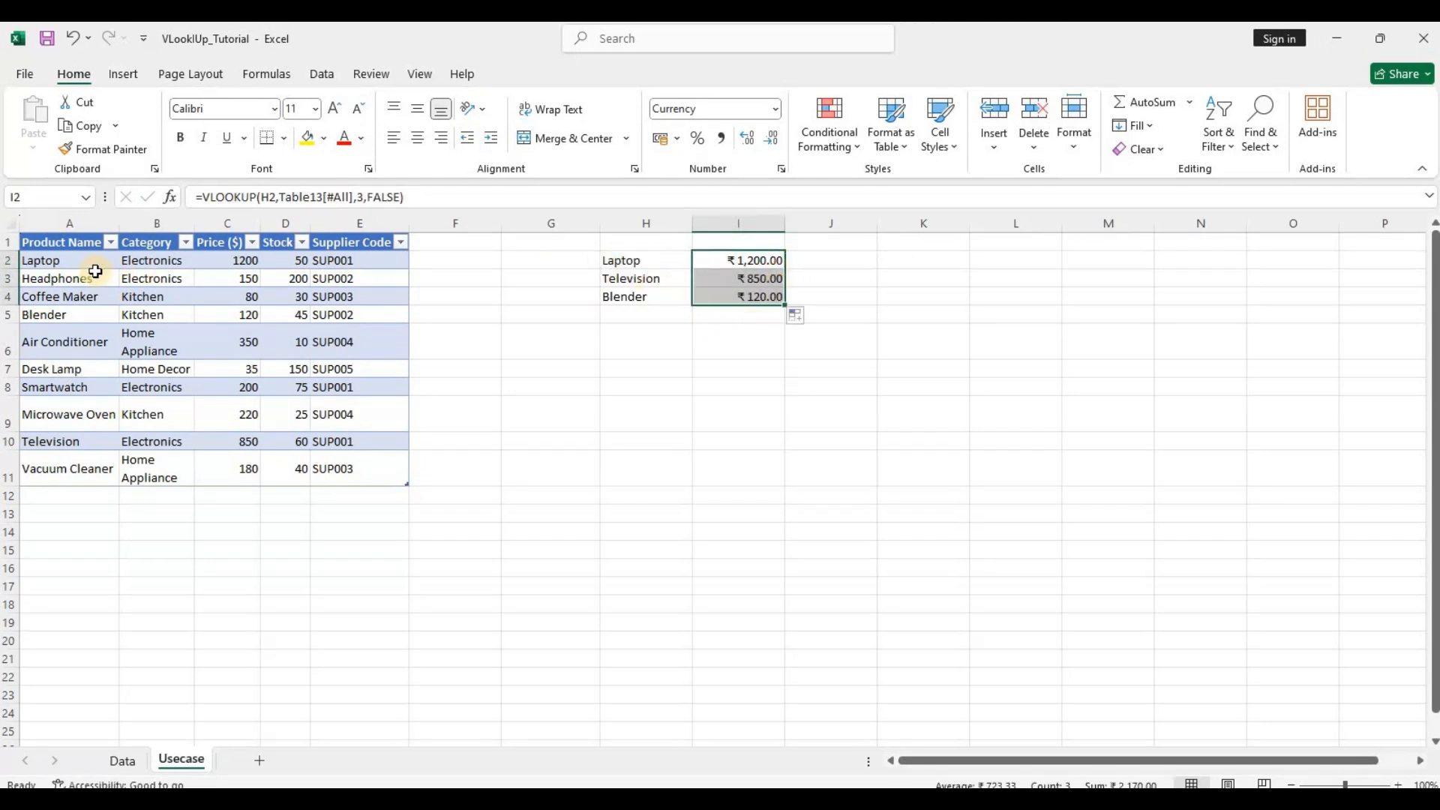
click(52, 443)
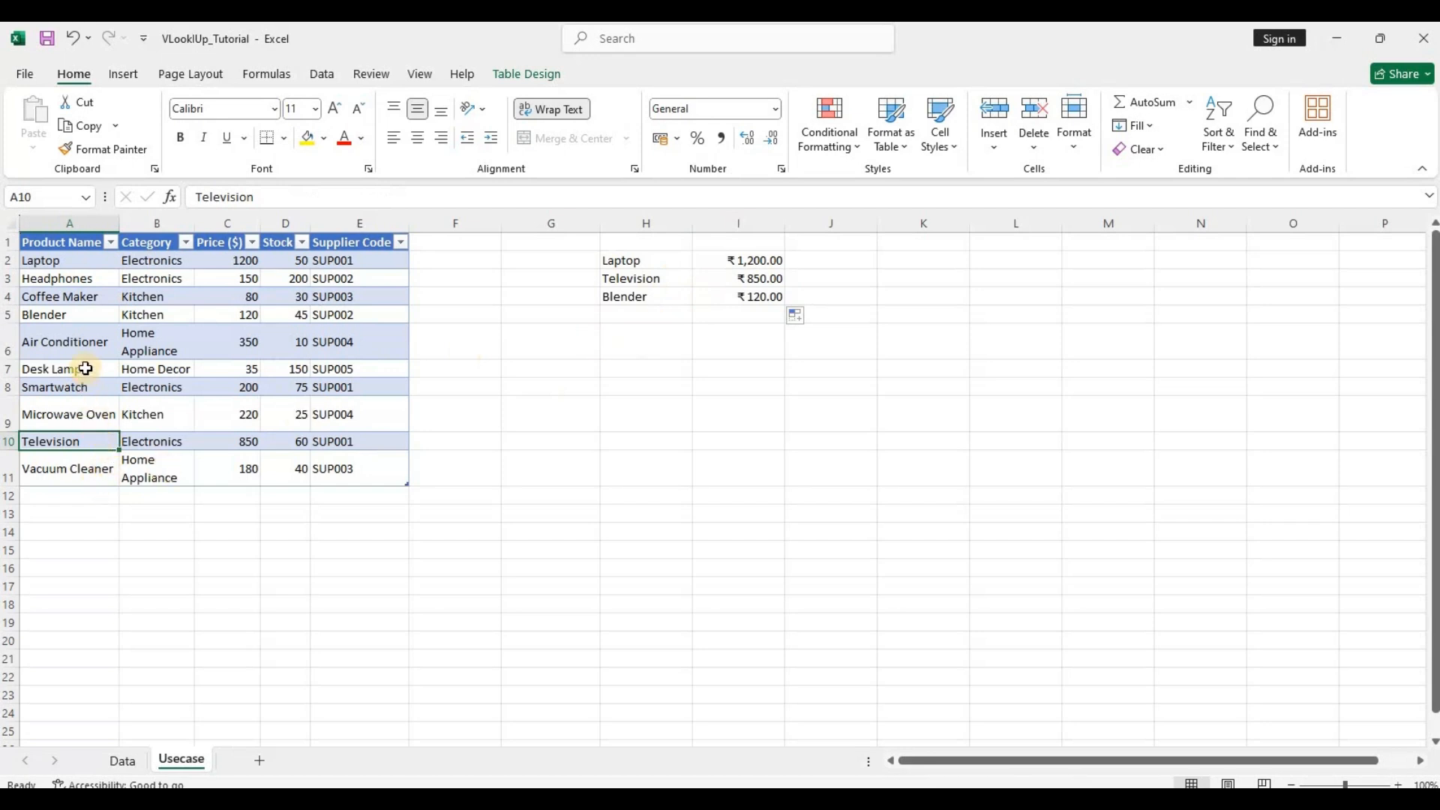
click(63, 314)
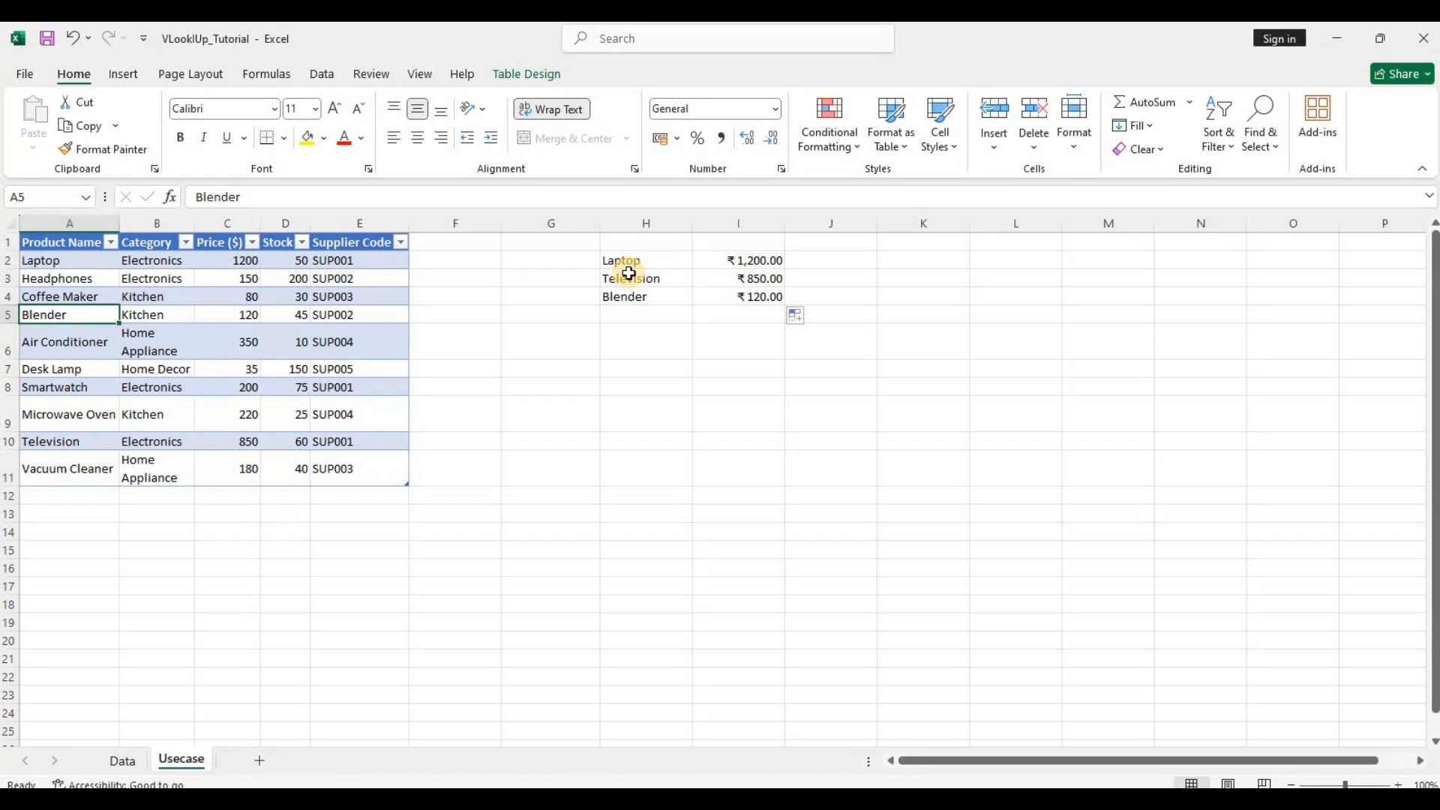
Step: Enter the headings Price in H6 and Range in I6
click(660, 350)
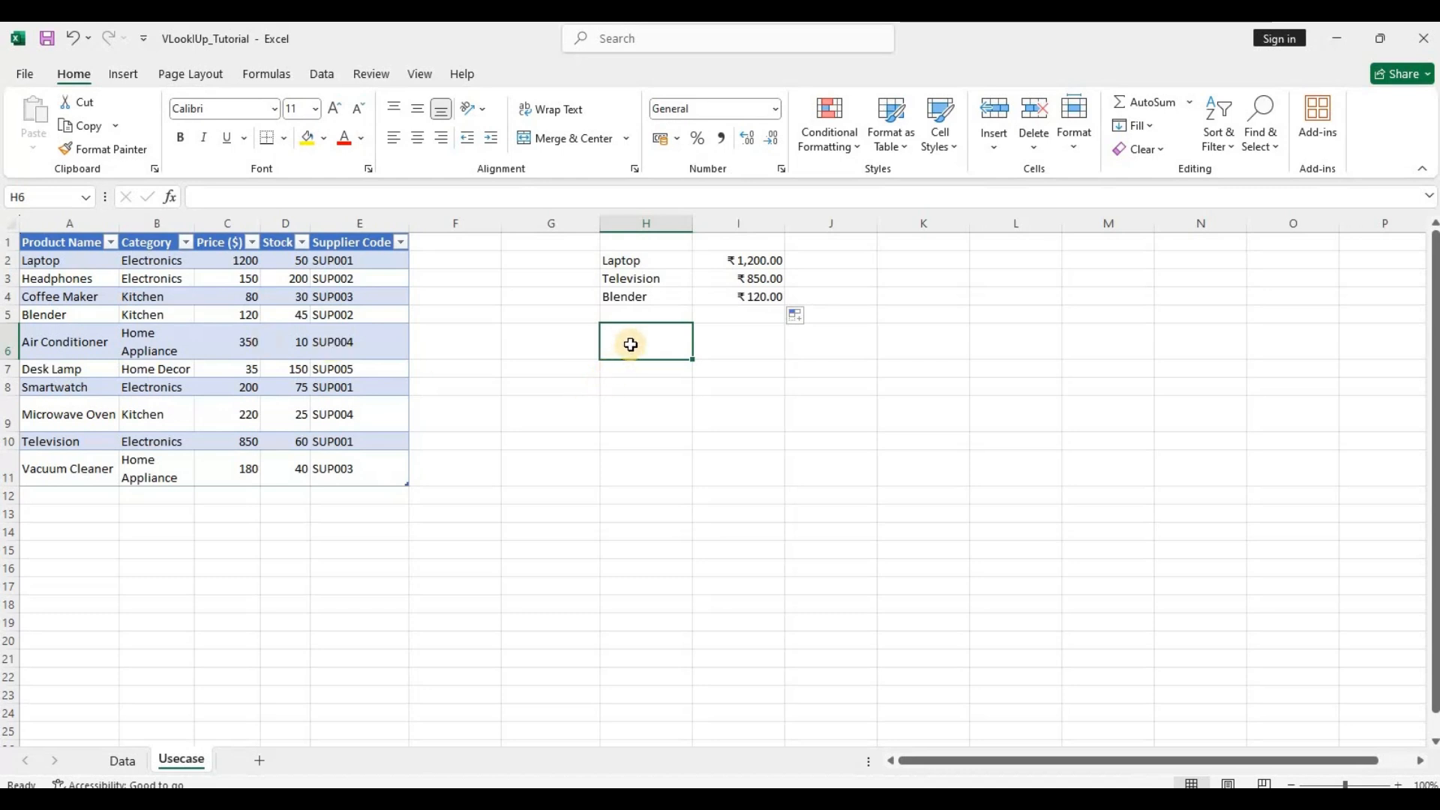
text(Price)
key(Tab)
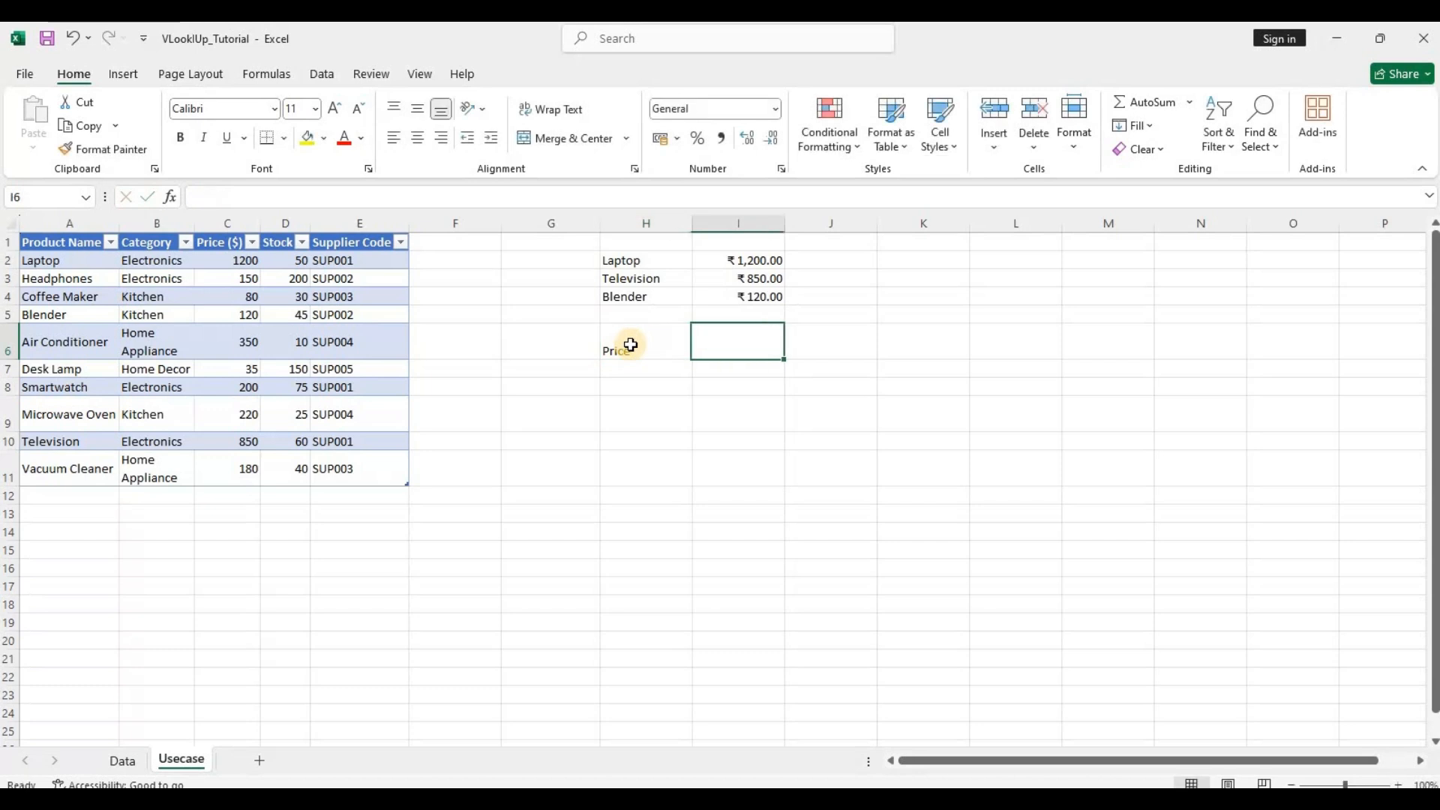
text(Range)
key(Return)
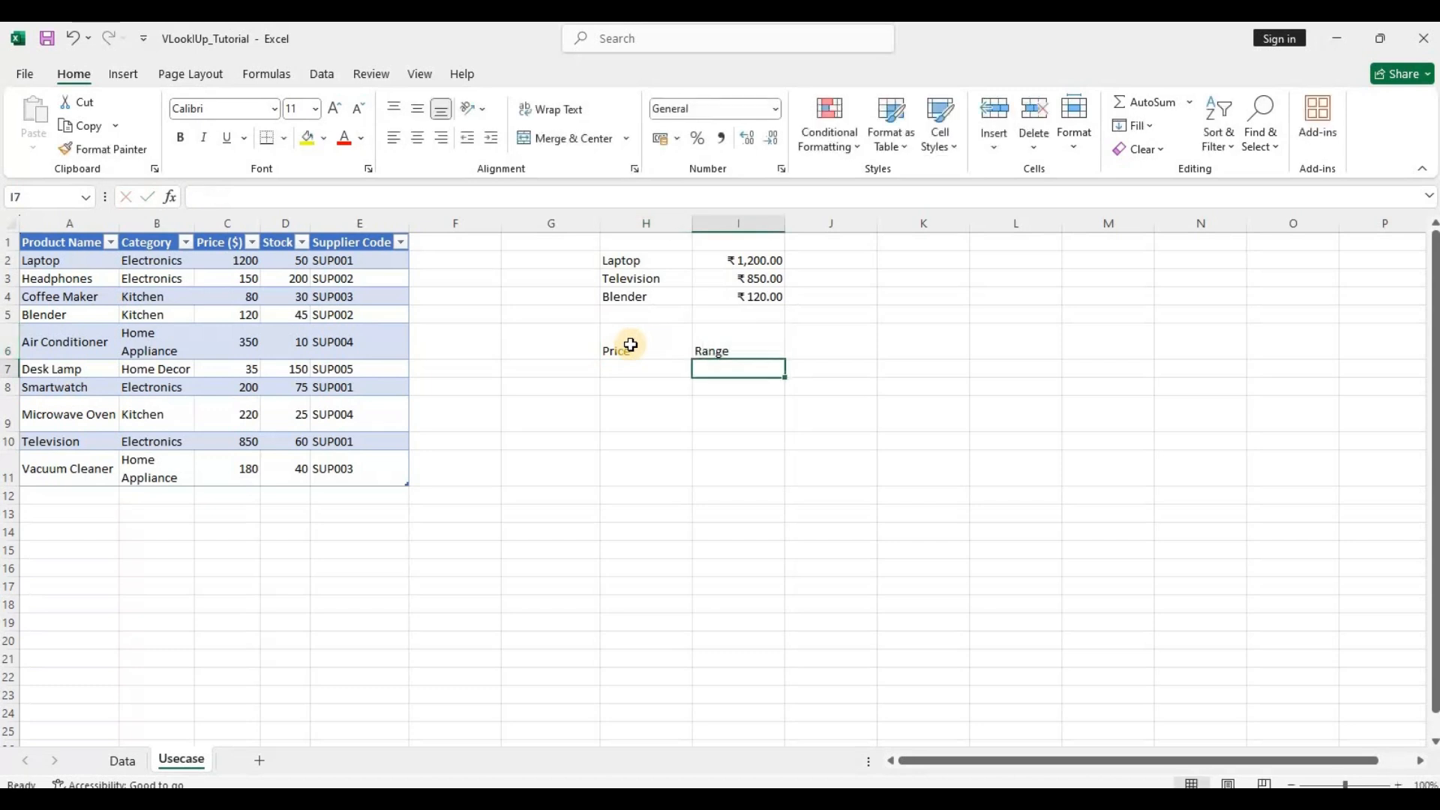
Step: Add the first price band in row 7, with price 0 and range Low
text(0)
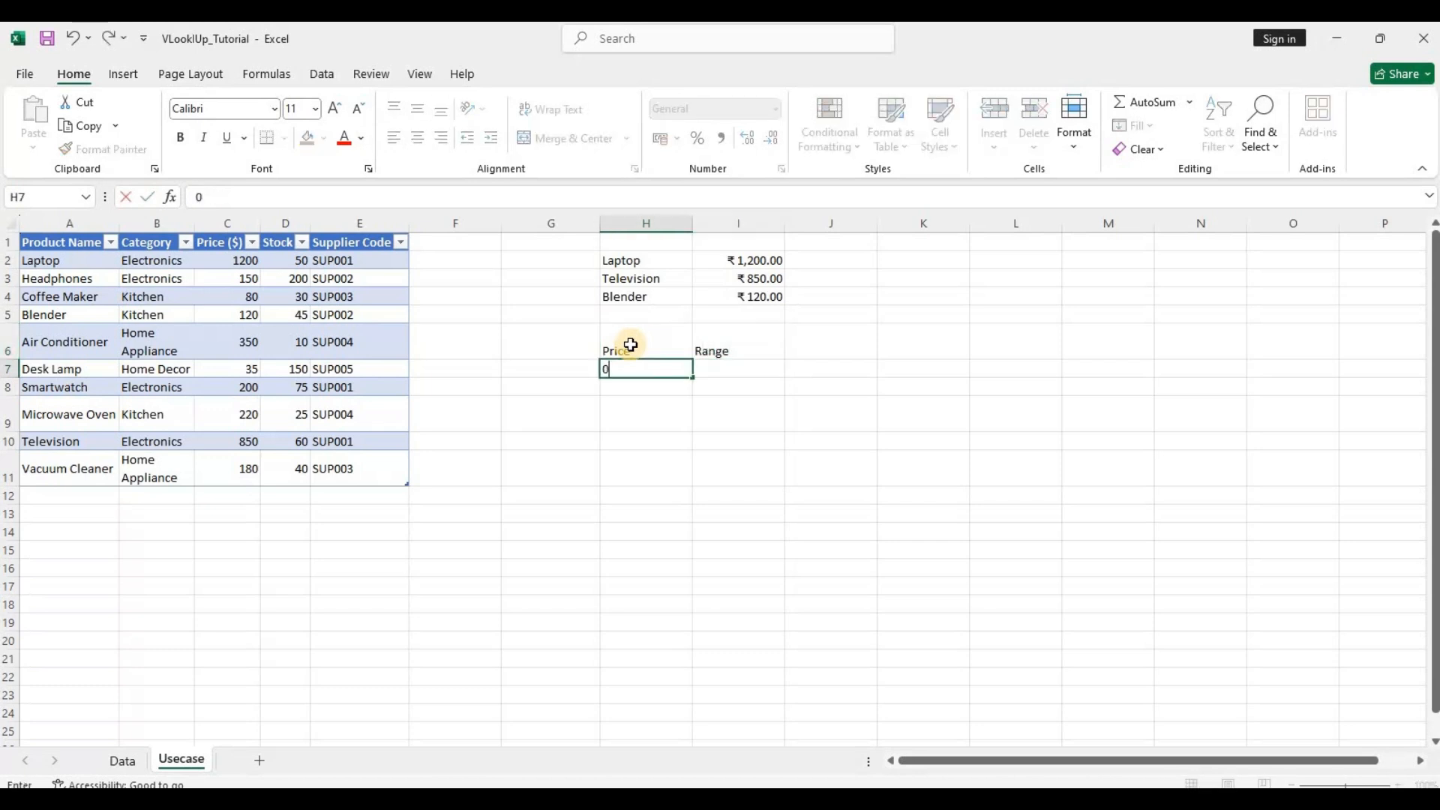
key(Tab)
text(Low)
key(Return)
key(Left)
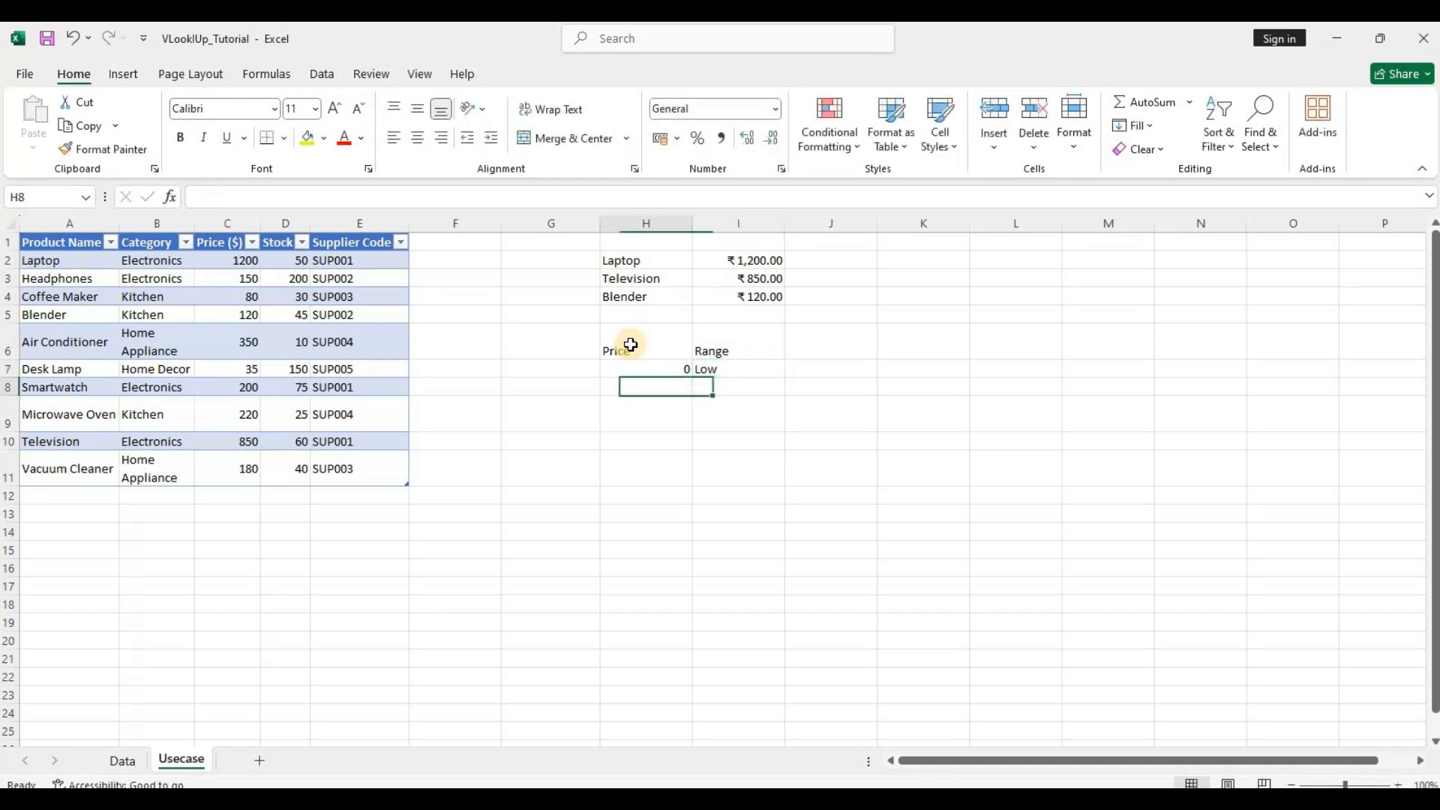
Step: Add the second price band in row 8, with price 300 and range High
text(300)
key(Tab)
text(JHi)
key(Left)
key(BackSpace)
key(BackSpace)
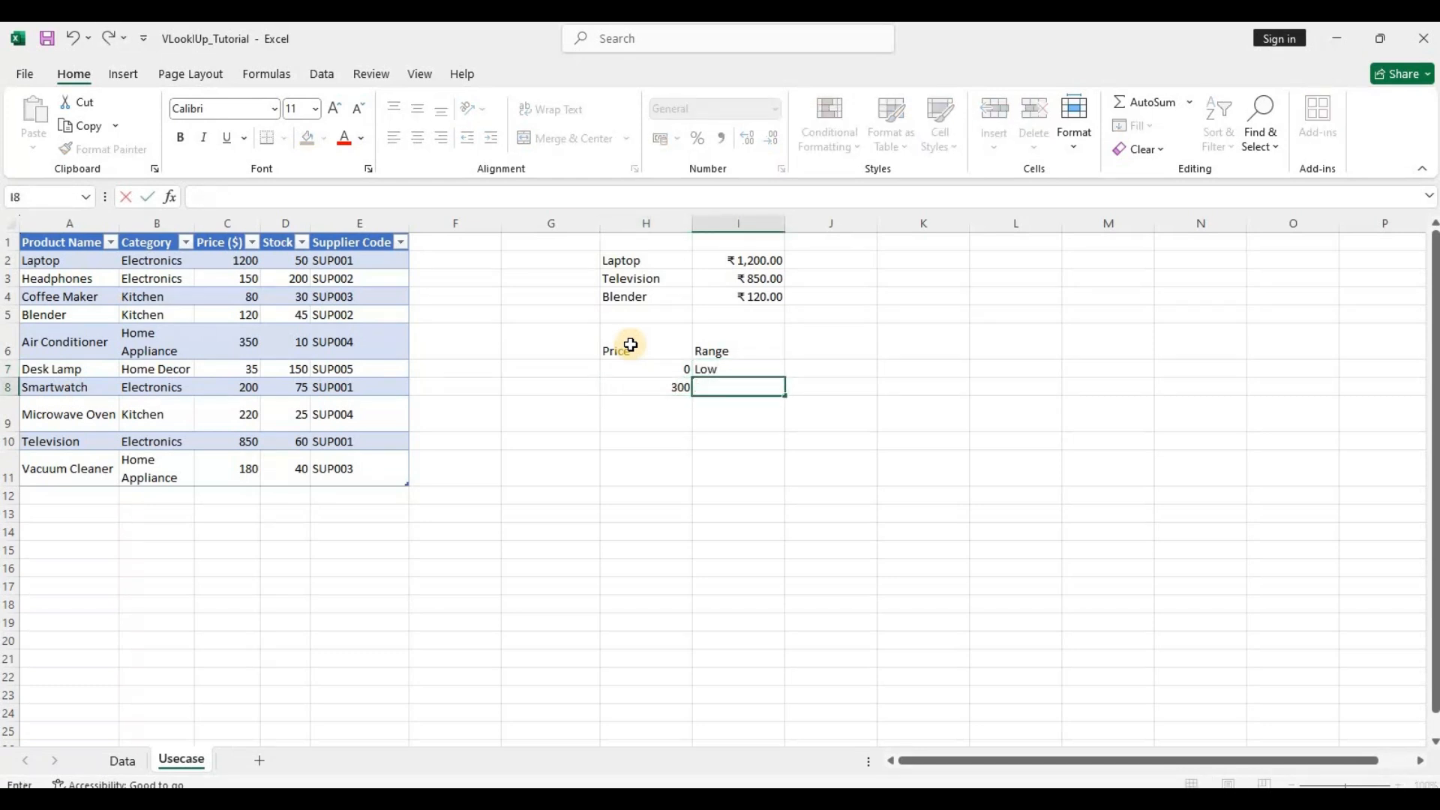
text(H)
key(Right)
text(gh)
key(Return)
key(Left)
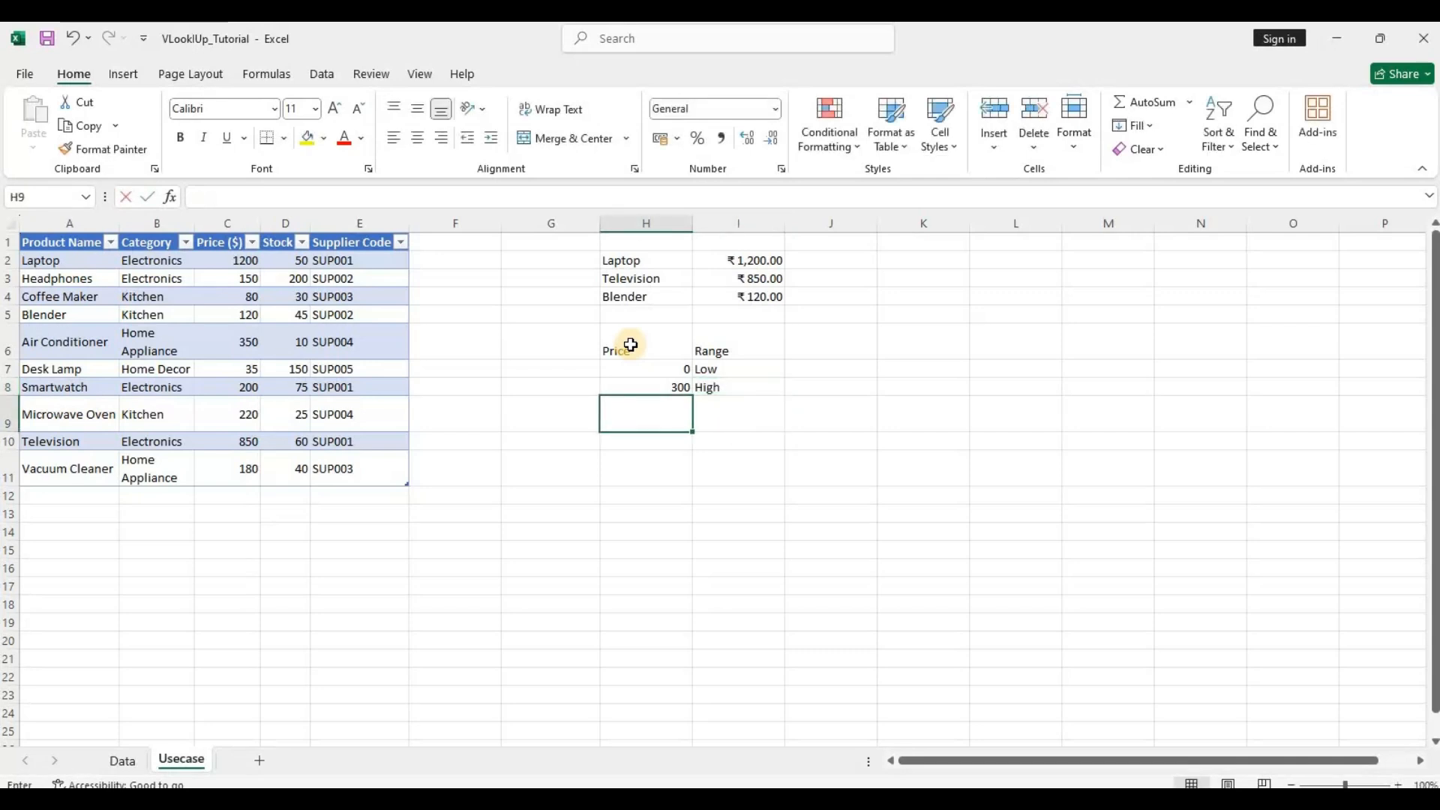
Step: Add the third price band in row 9, with price 600 and range Very High
text(600)
key(Right)
text(Ver)
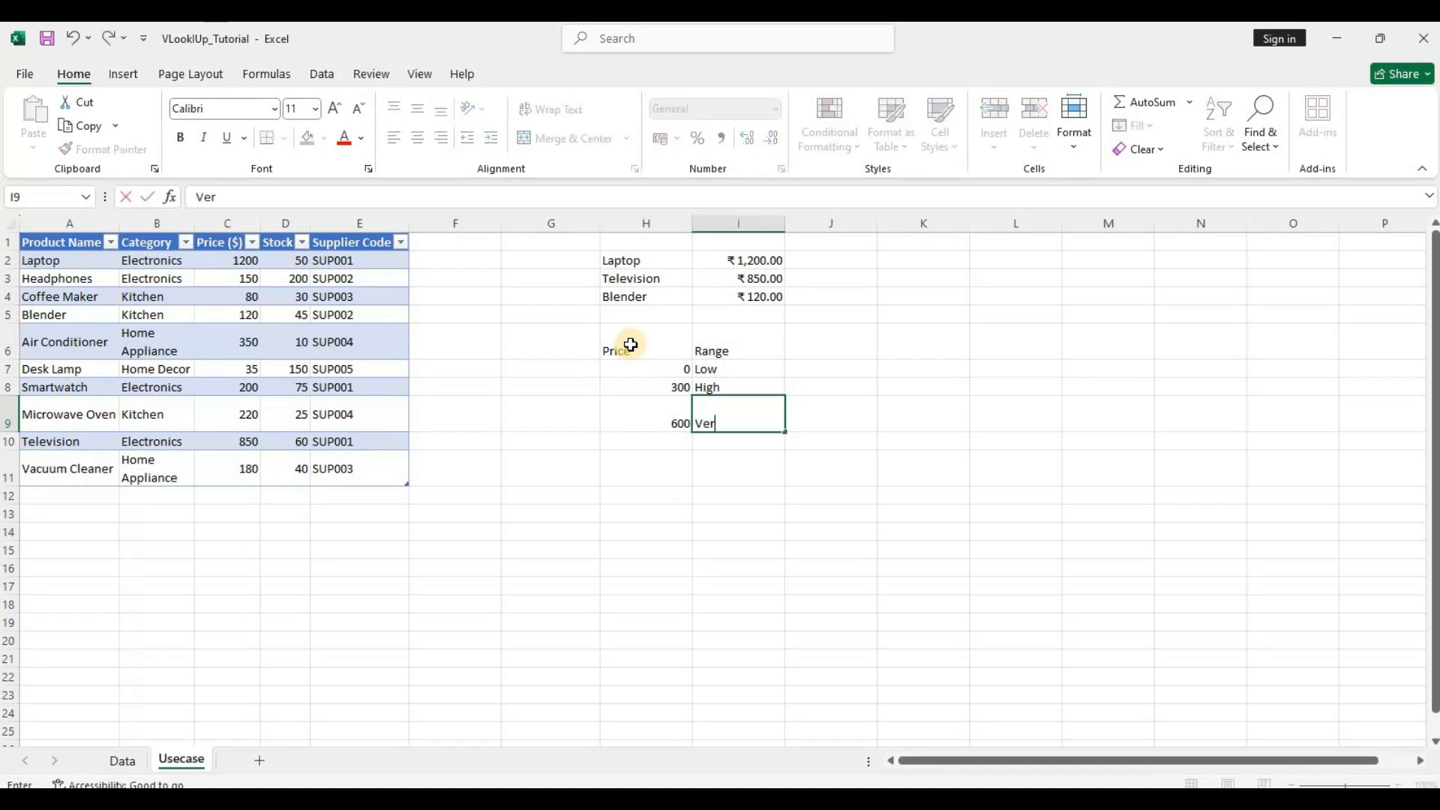
text(High)
key(Return)
Step: Convert the price band data in H6:I9 into a table with headers
drag(626, 341, 717, 405)
click(123, 73)
click(168, 112)
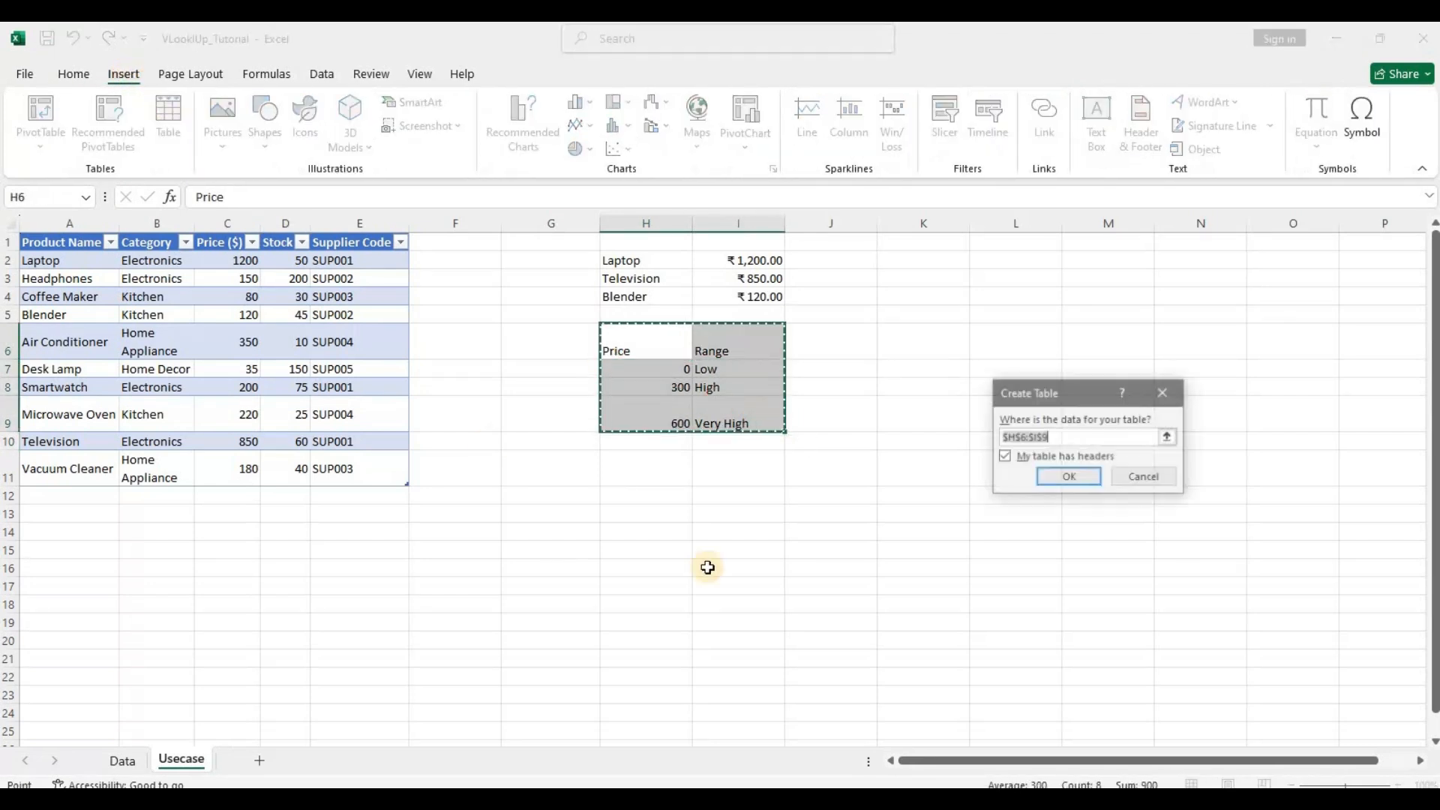
click(1069, 476)
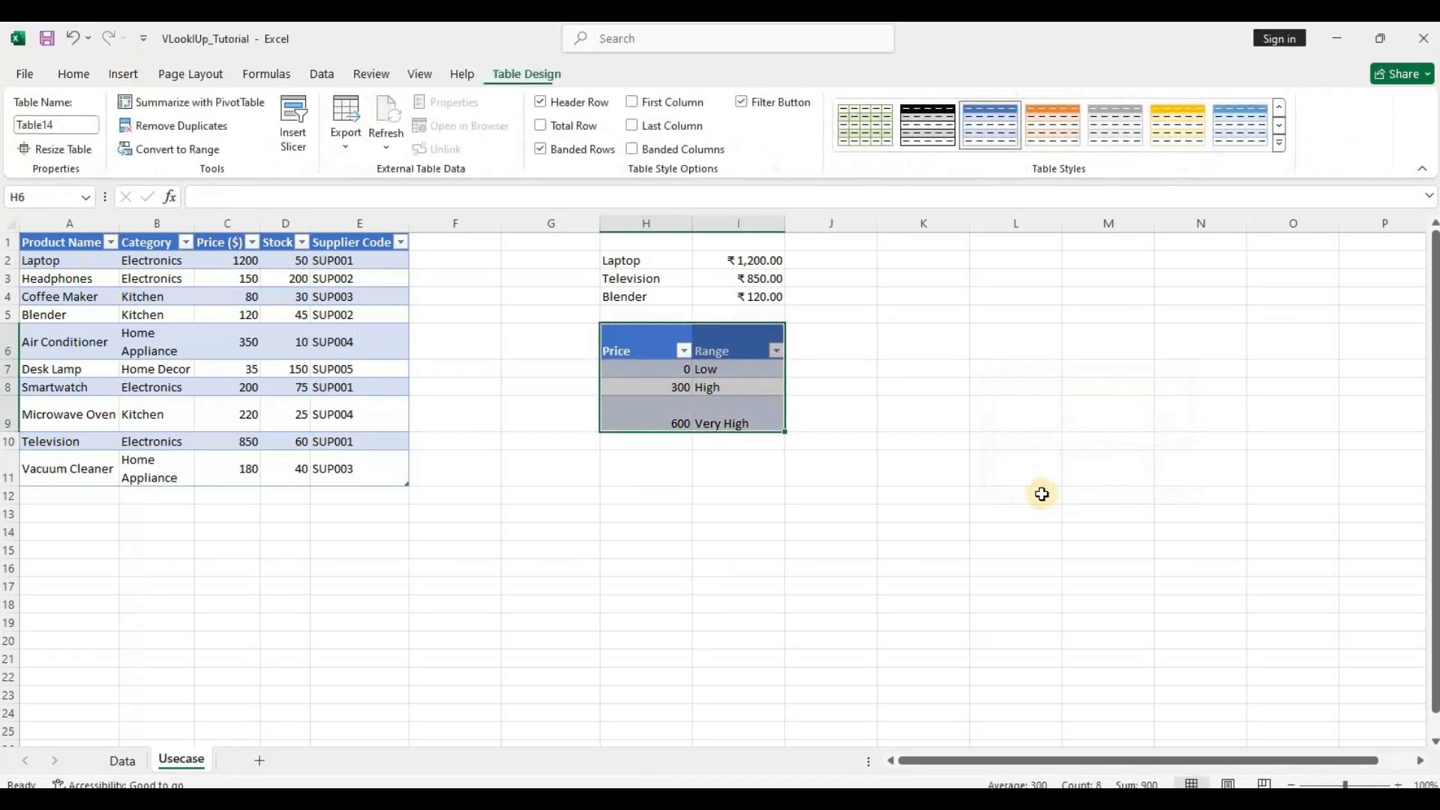
Step: Add a Price Range column to the product table with its header in F1
click(450, 245)
text(Price Range)
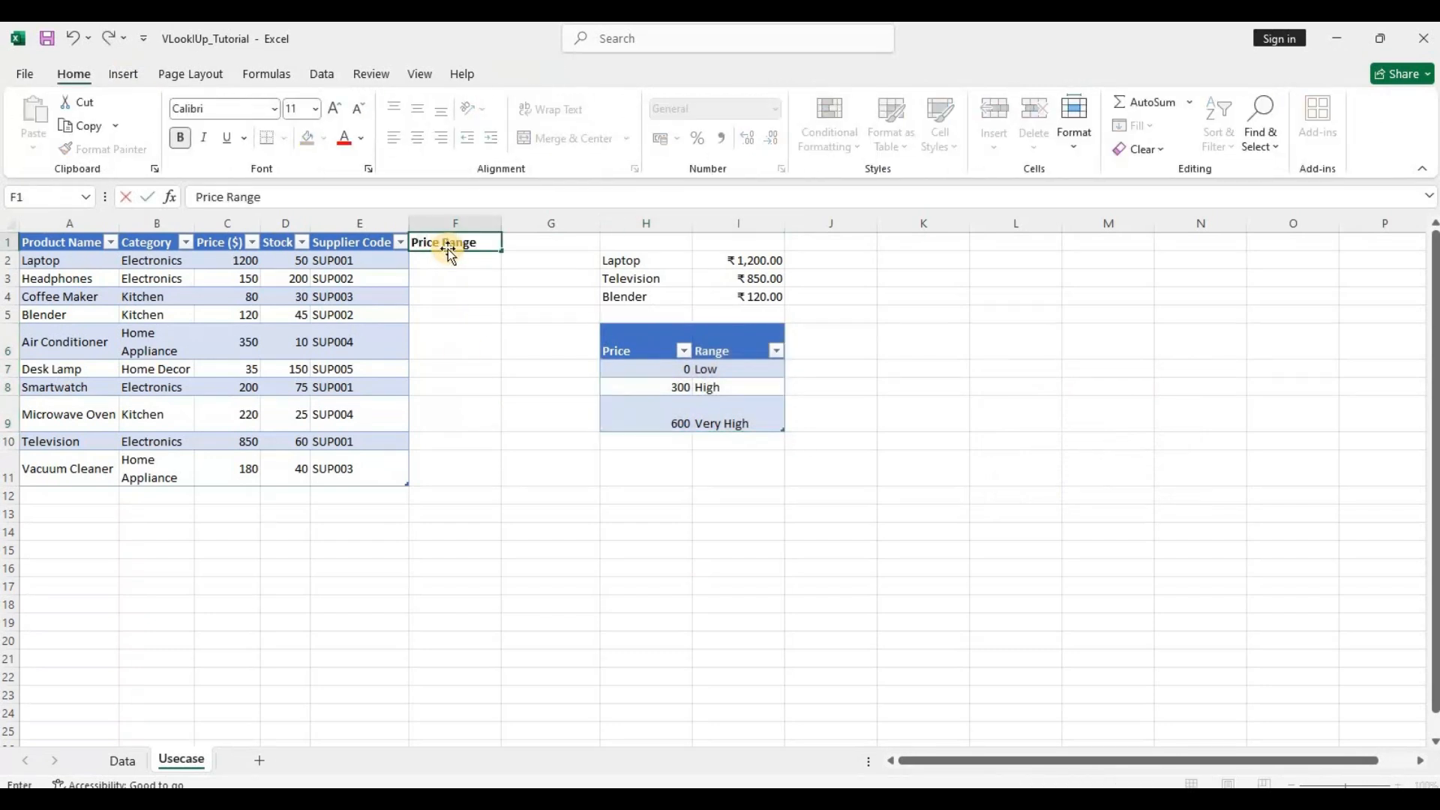
key(Return)
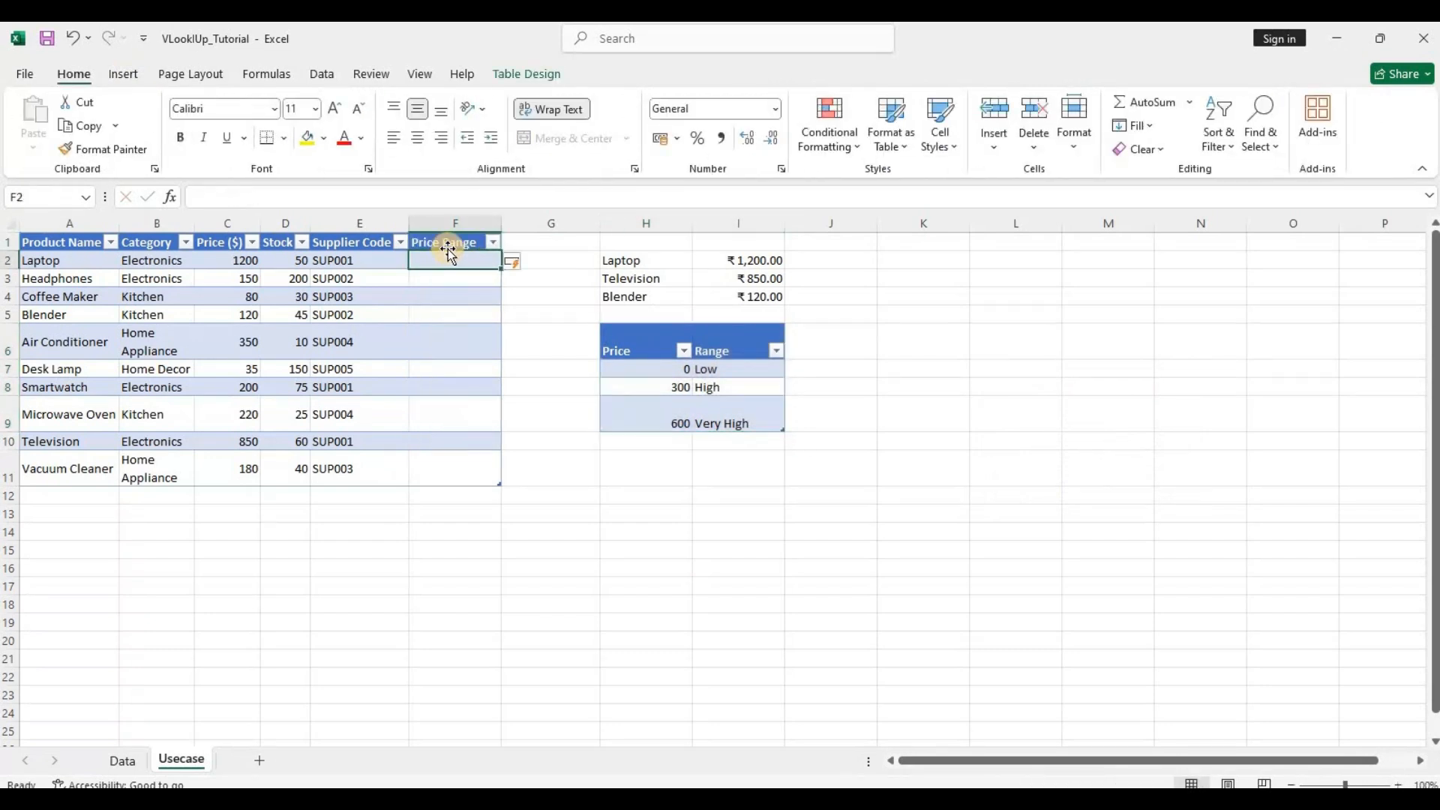
Step: Start a VLOOKUP formula in F2 with the row's Price ($) as lookup value and the price band table H6:I9 as table array
text(=V)
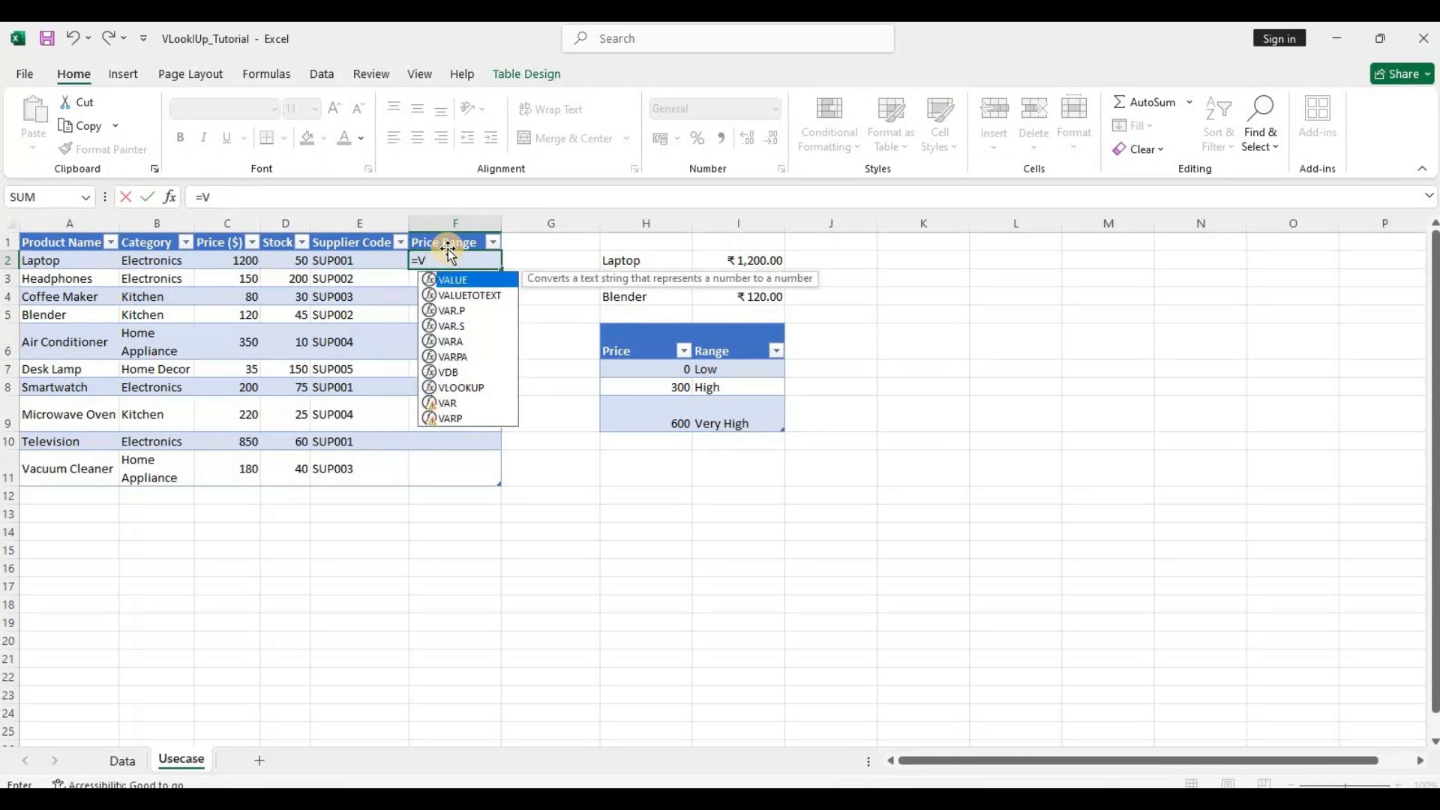
text(l)
key(Tab)
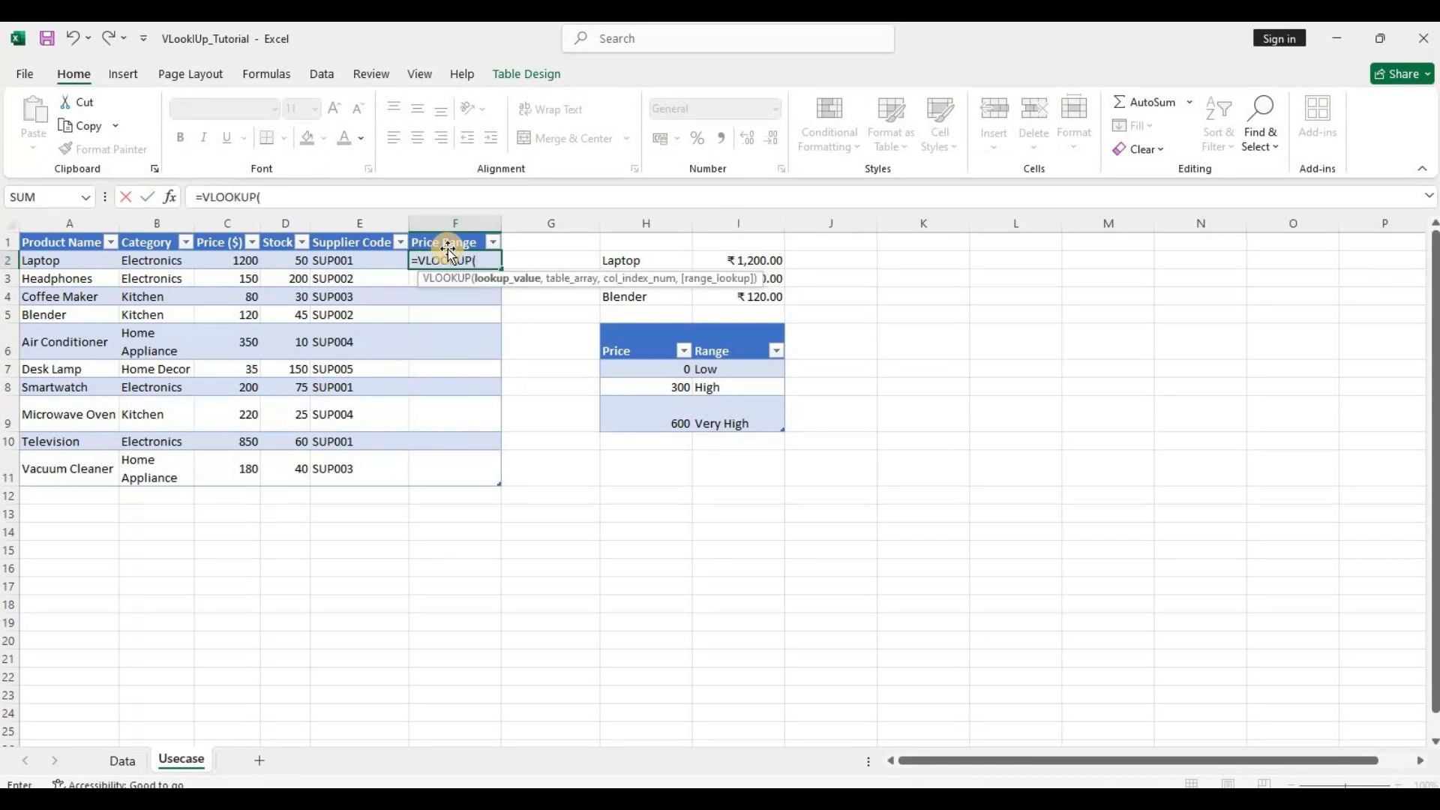
key(Left)
key(Left)
key(Left)
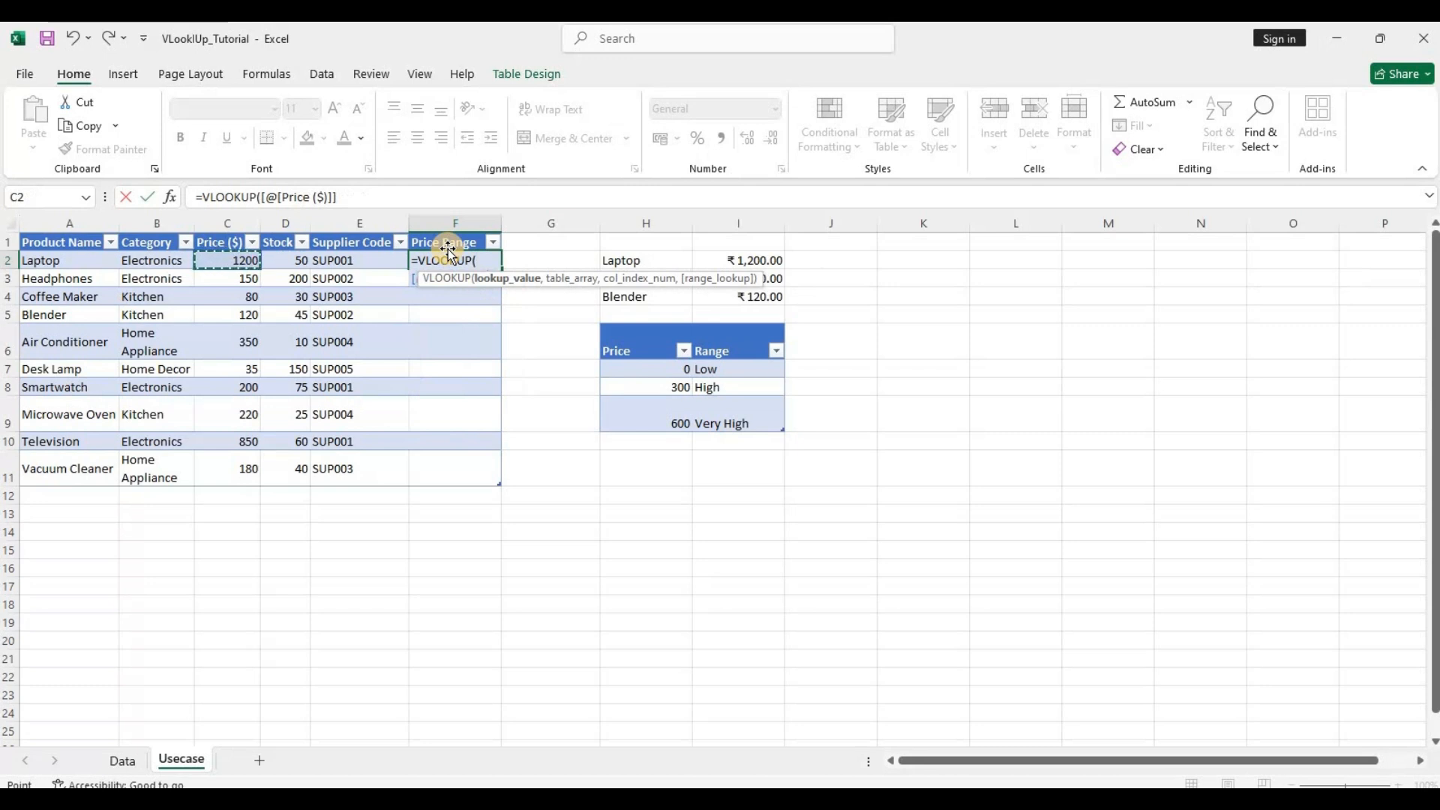
text(,)
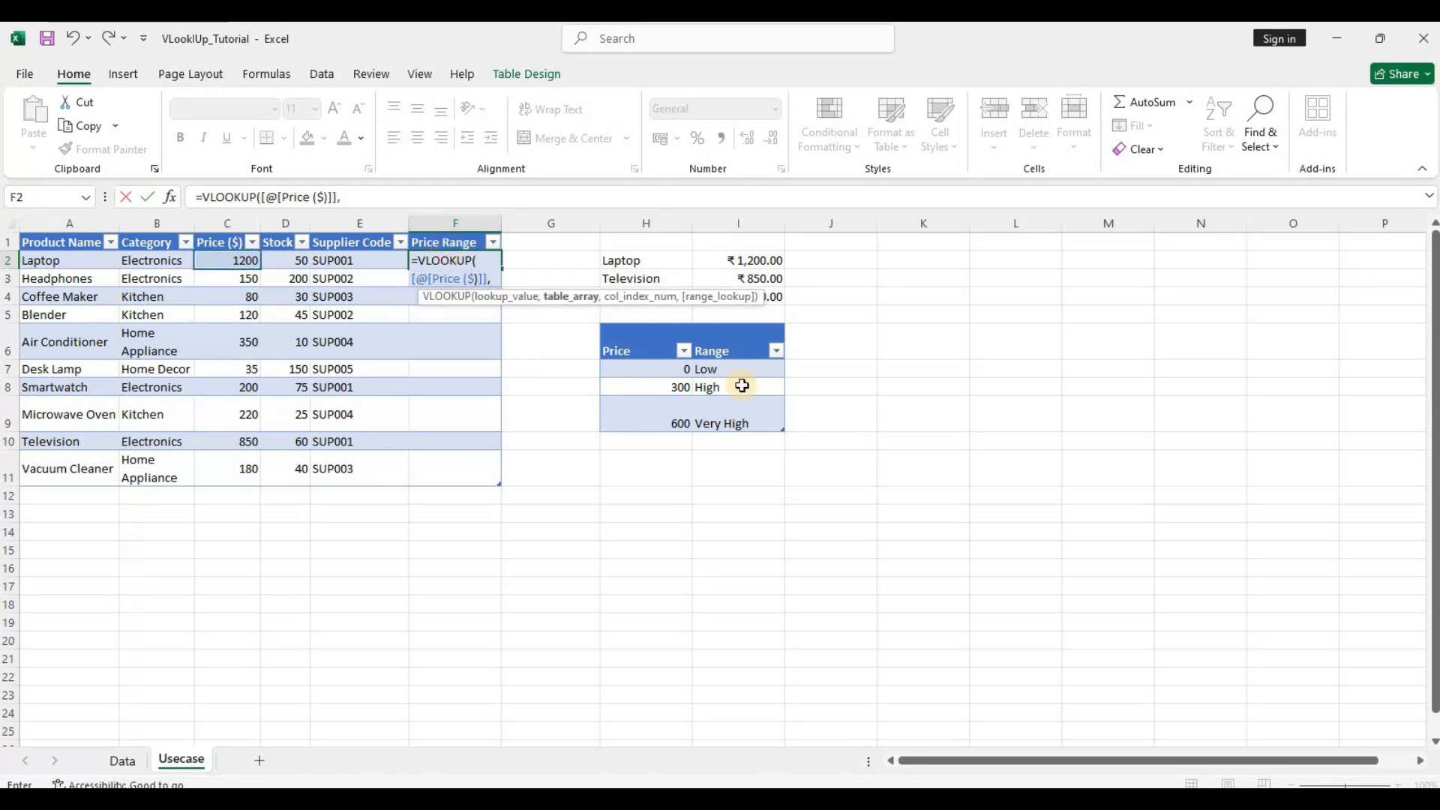
drag(640, 344, 734, 409)
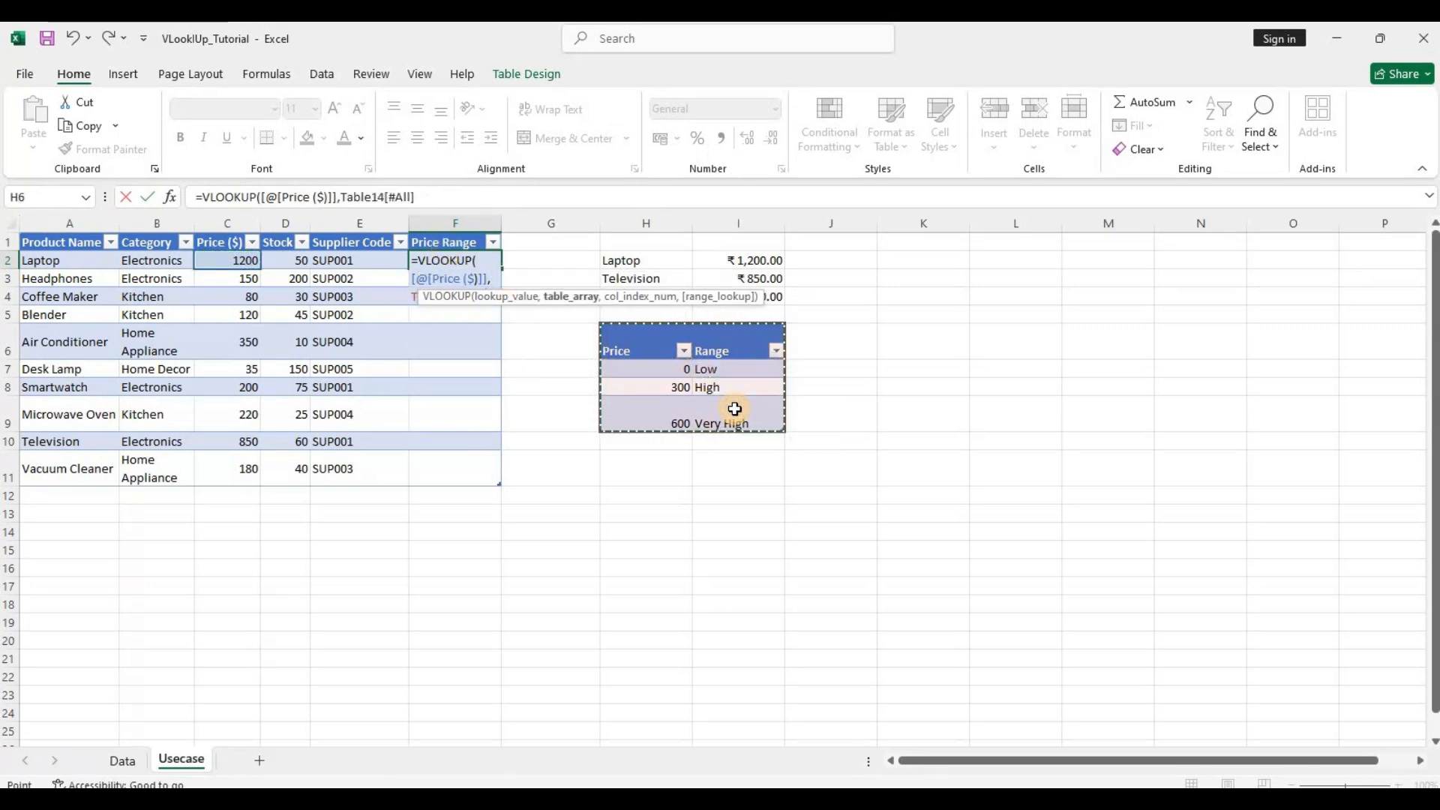
Step: Complete the VLOOKUP in F2 with column index 2 and TRUE for approximate match
click(483, 199)
text(,)
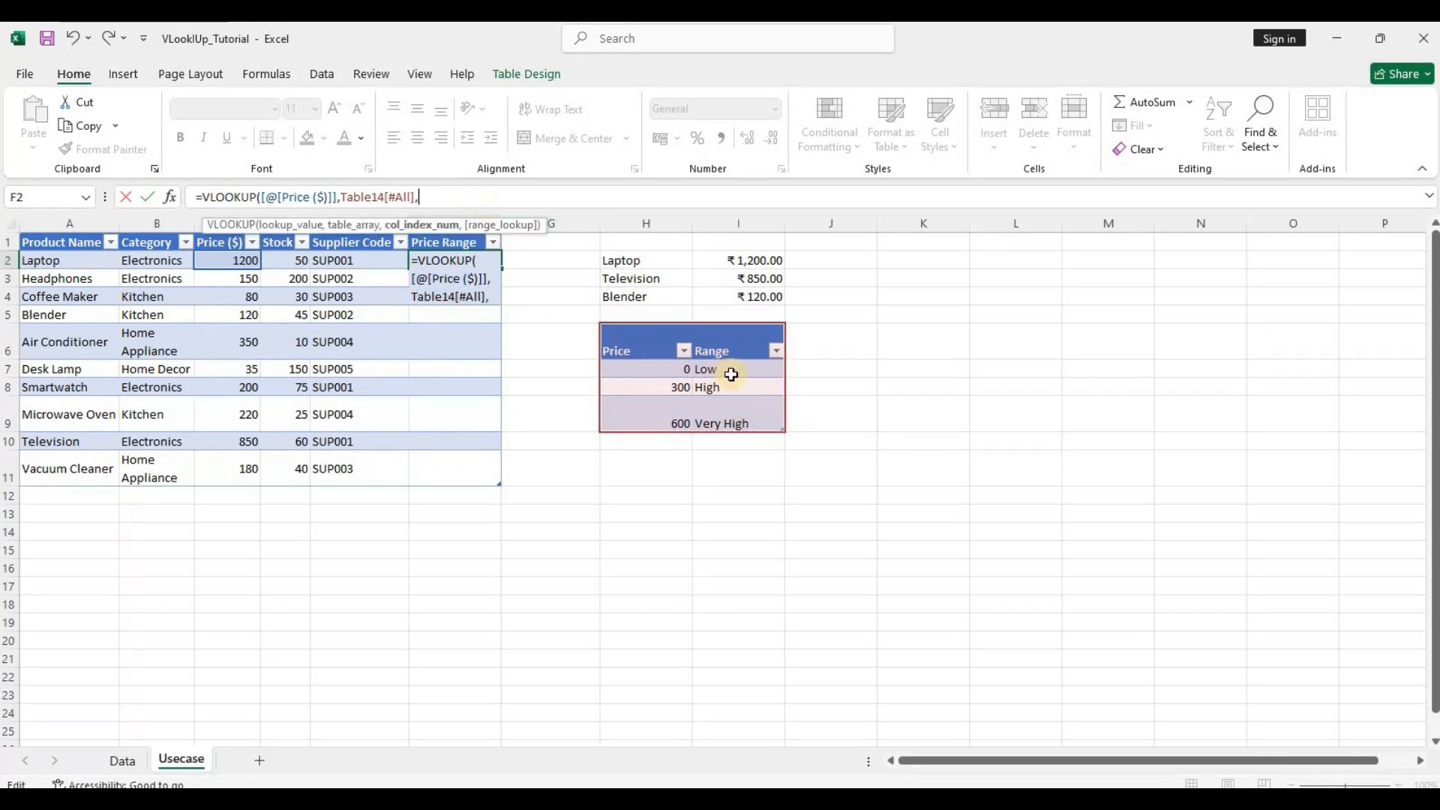
text(2,)
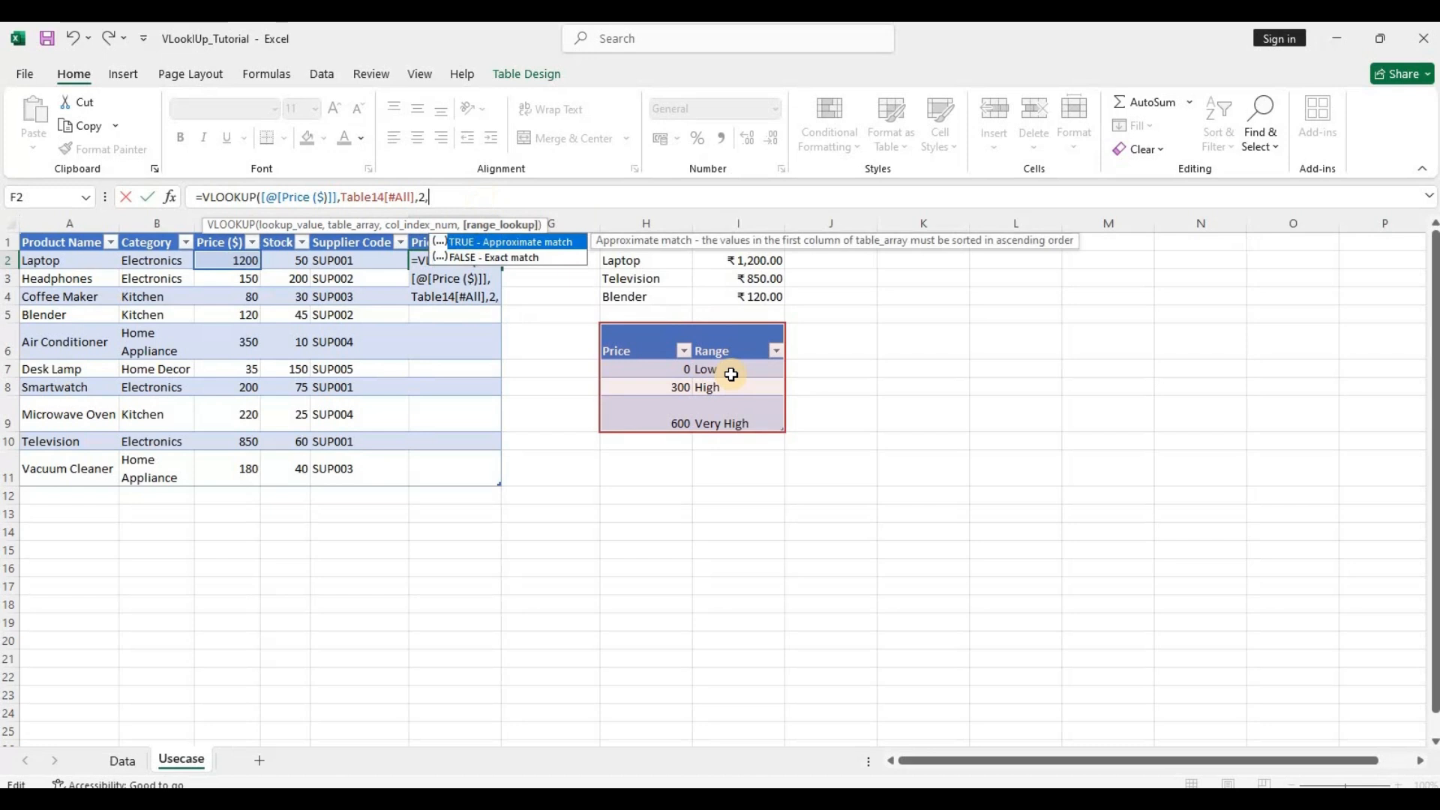
double_click(551, 241)
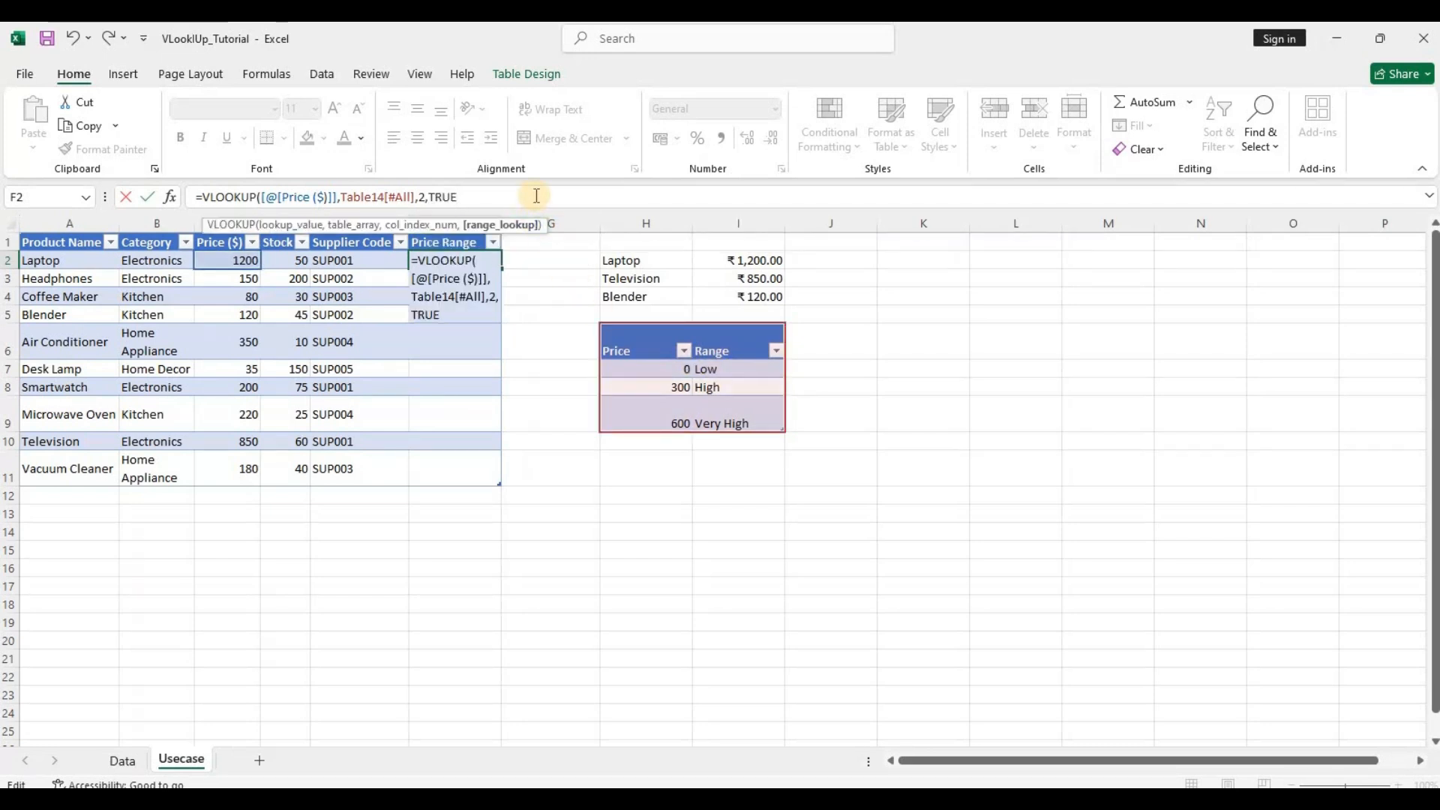
text())
key(Return)
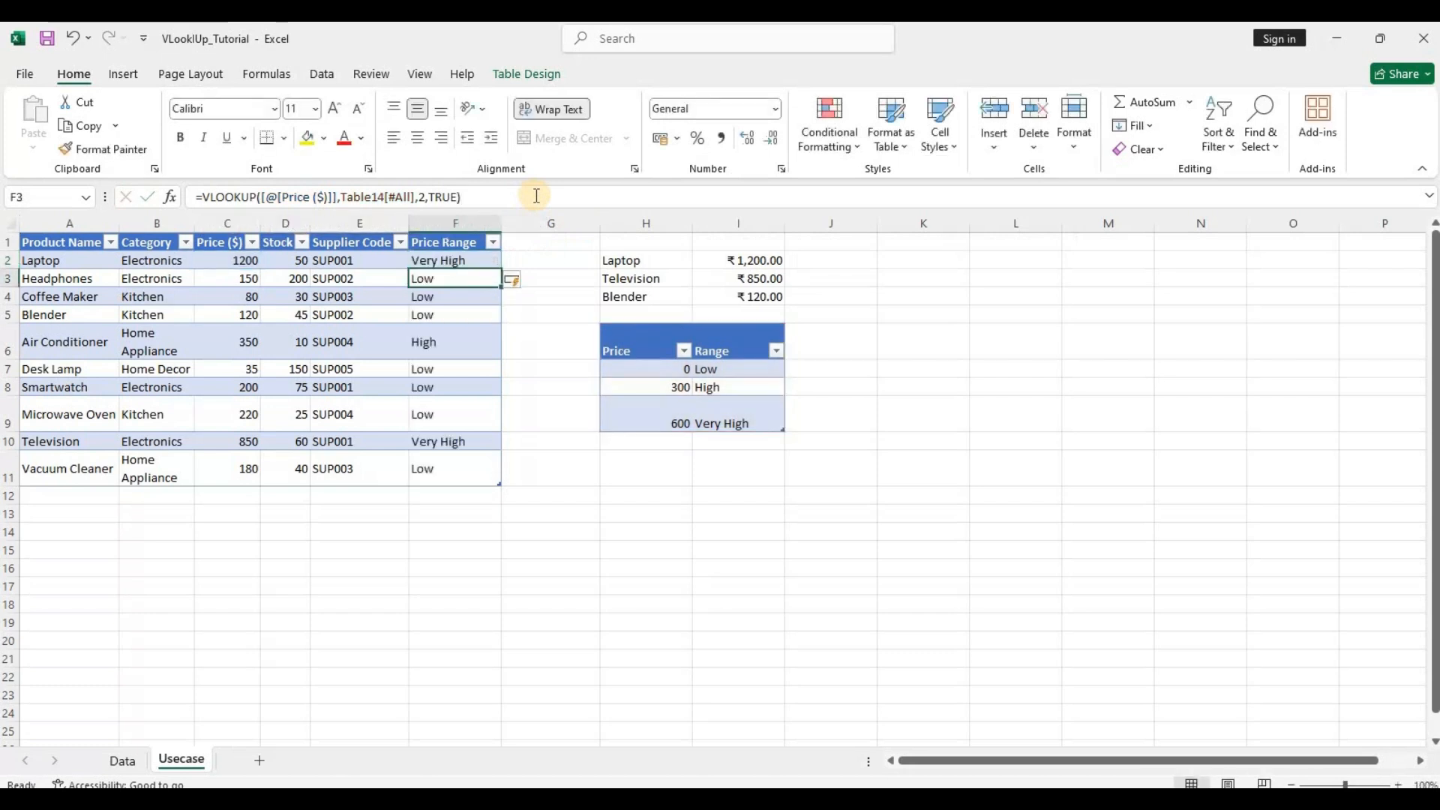
Step: Check the price ranges of Laptop, Television and Air Conditioner against their prices and the price band table
click(255, 261)
click(427, 260)
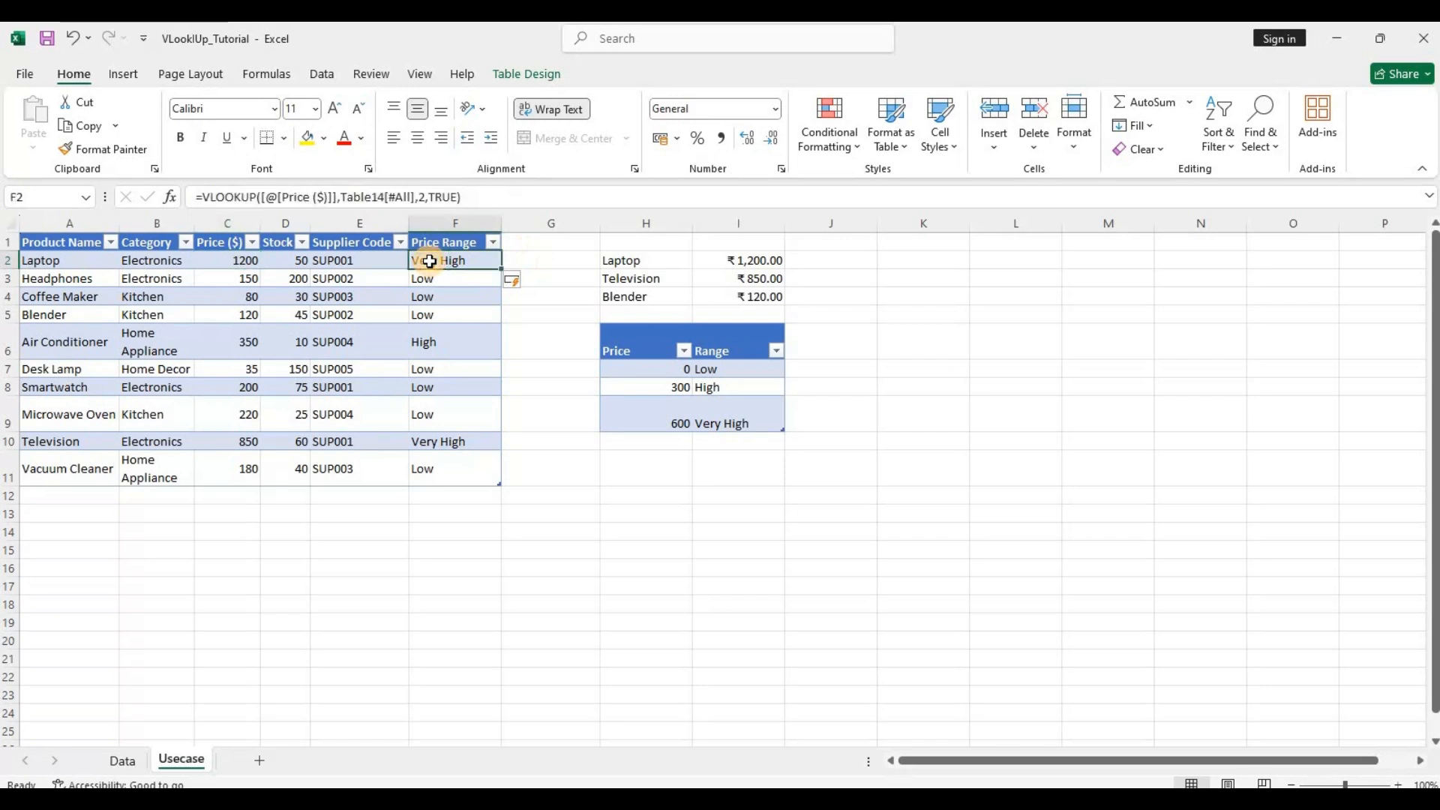
click(450, 443)
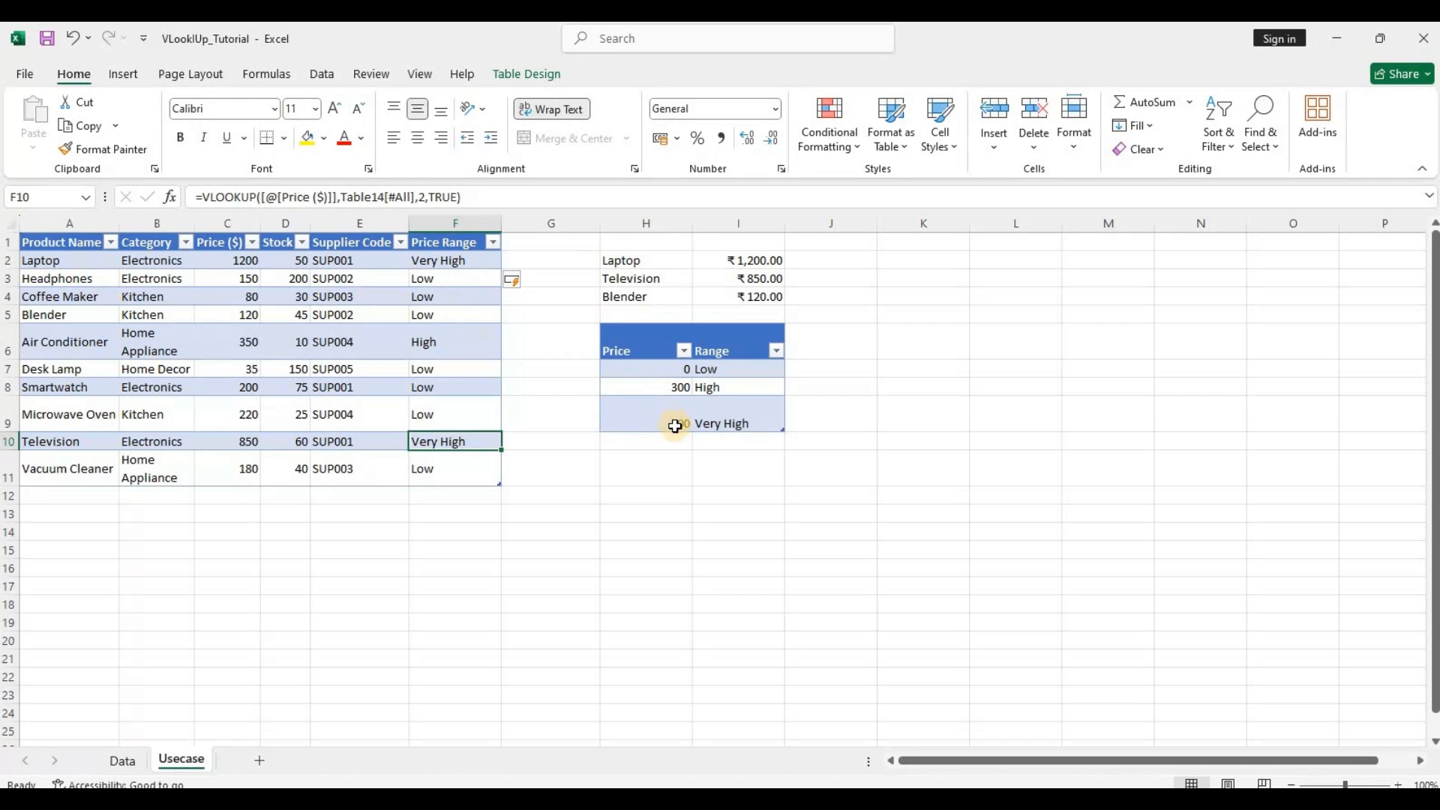
click(443, 352)
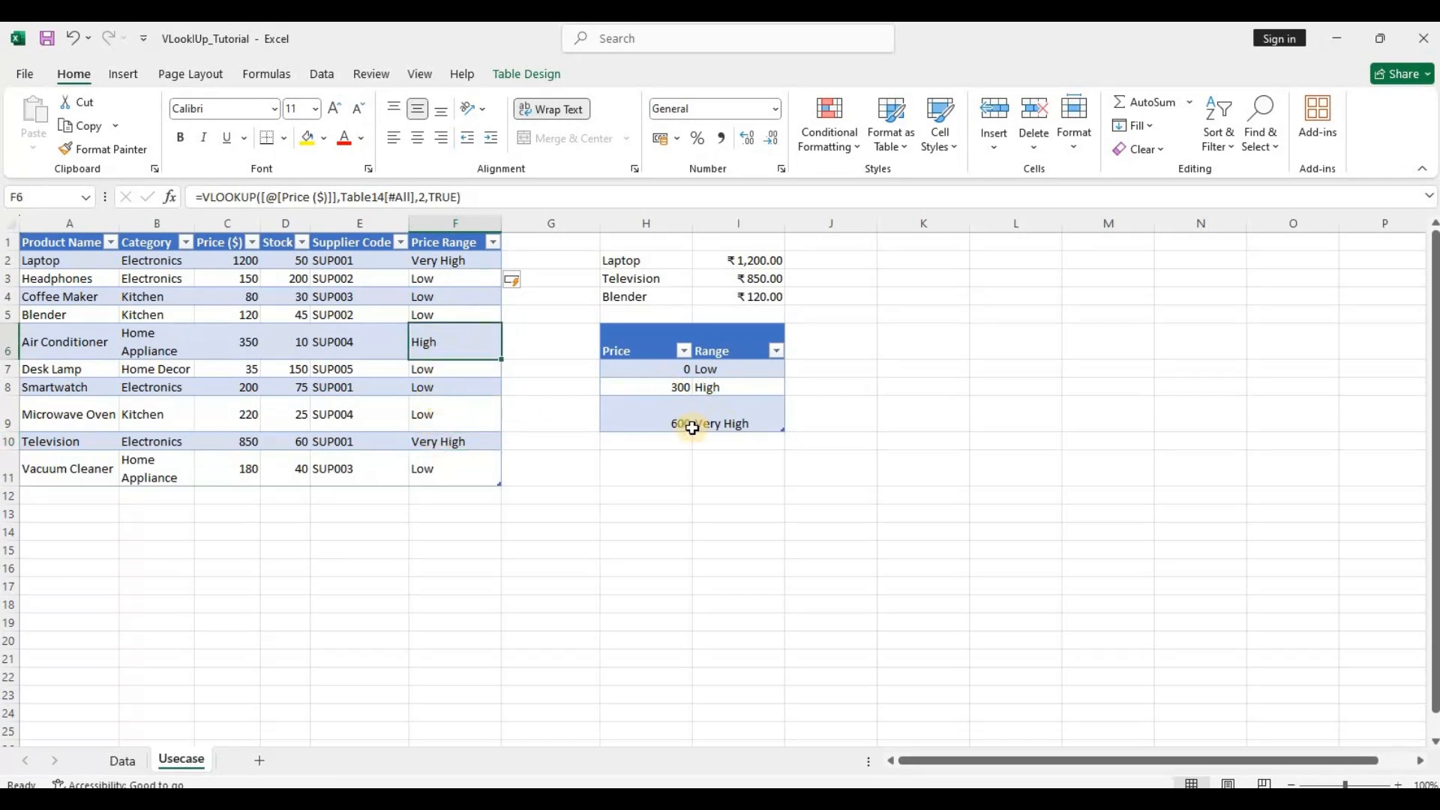
click(451, 426)
click(460, 443)
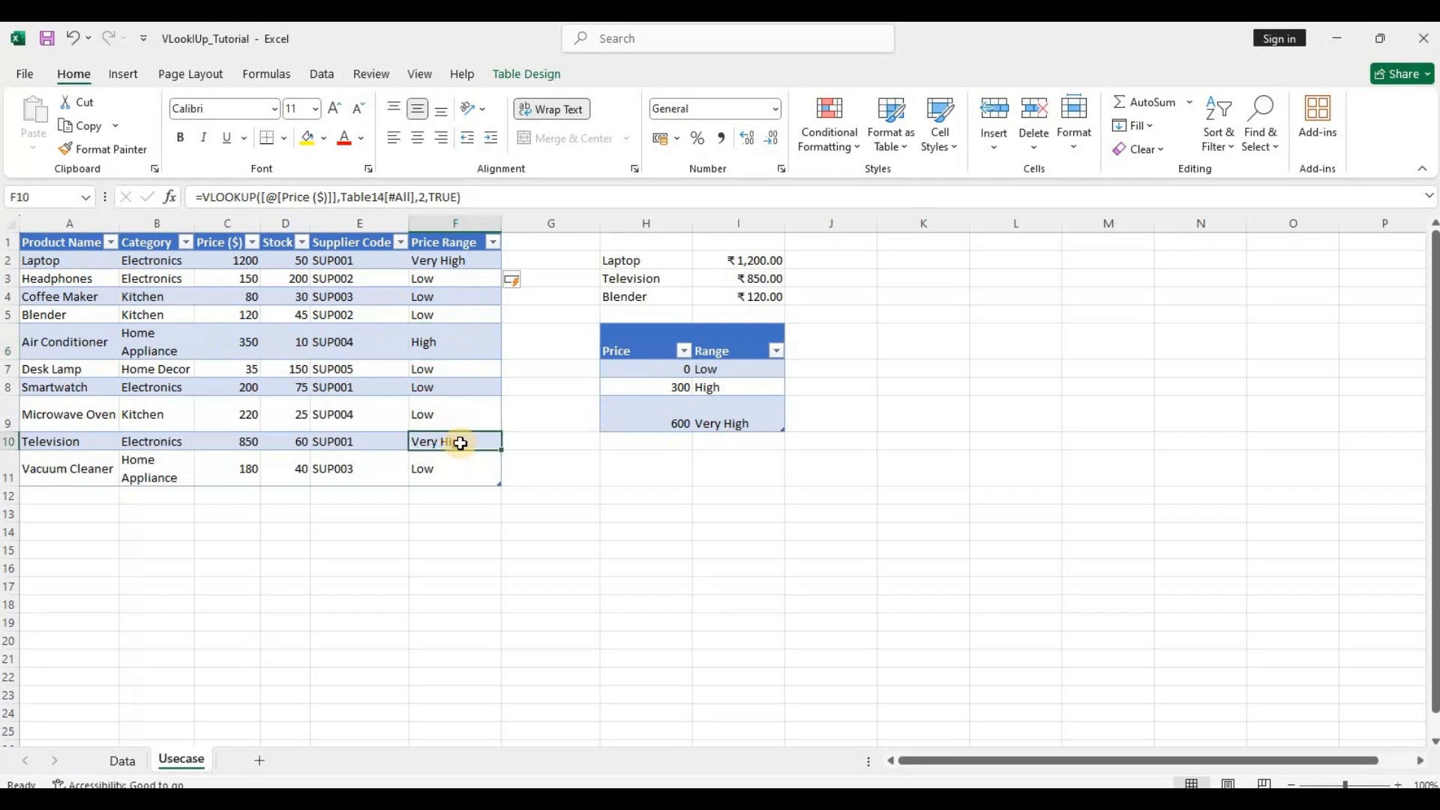